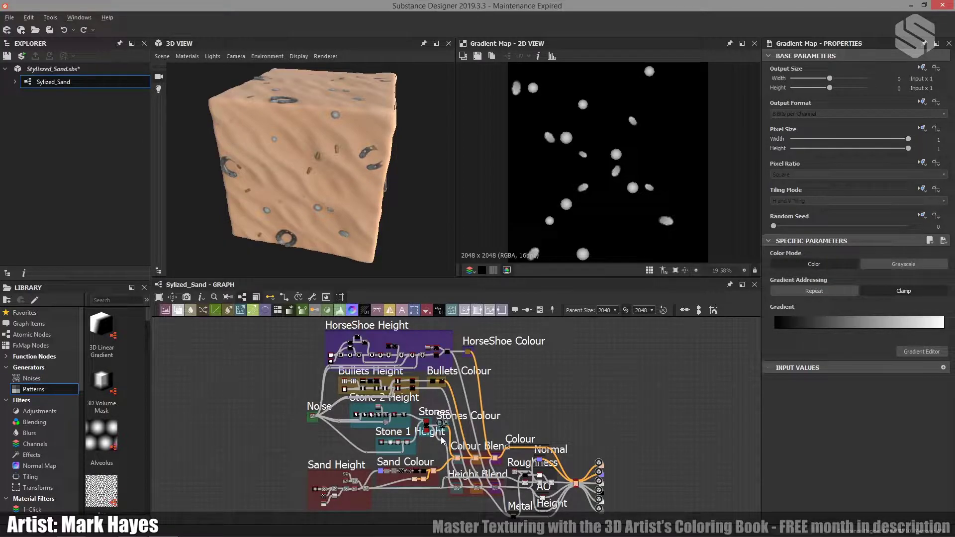
# - Inspect the properties of the Stones tile sampler and of the Stones Colour gradient map
pyautogui.scroll(4, 440, 436)
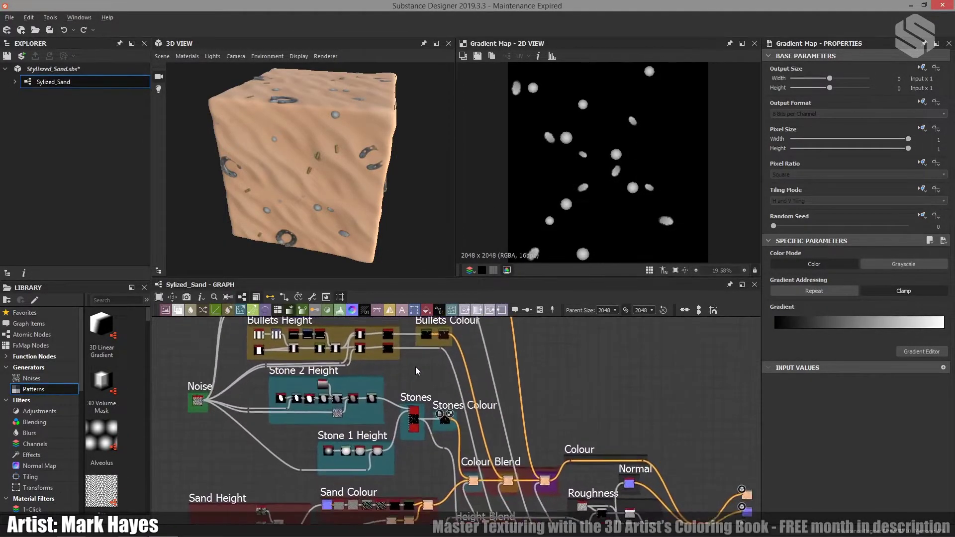
pyautogui.scroll(4, 414, 366)
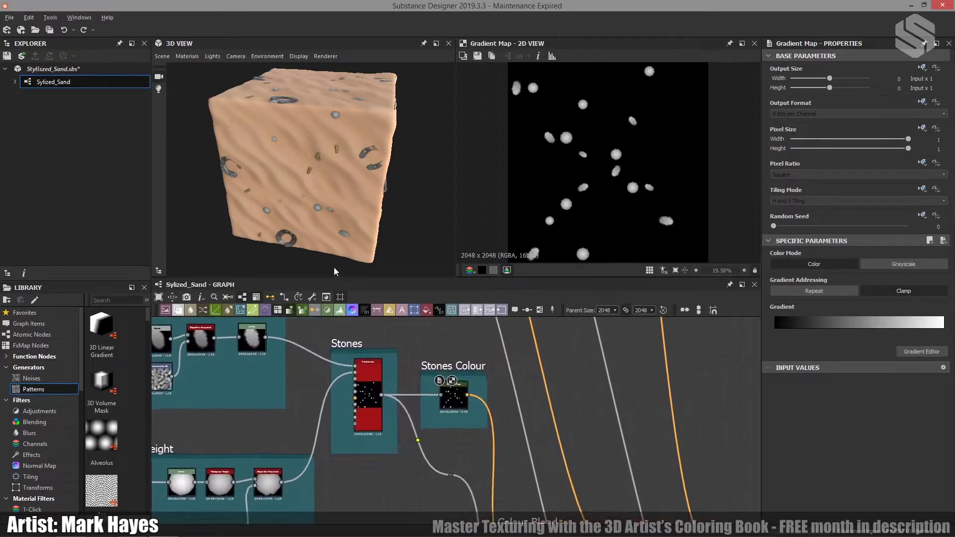
pyautogui.moveTo(379, 355); pyautogui.dragTo(378, 371, button='middle')
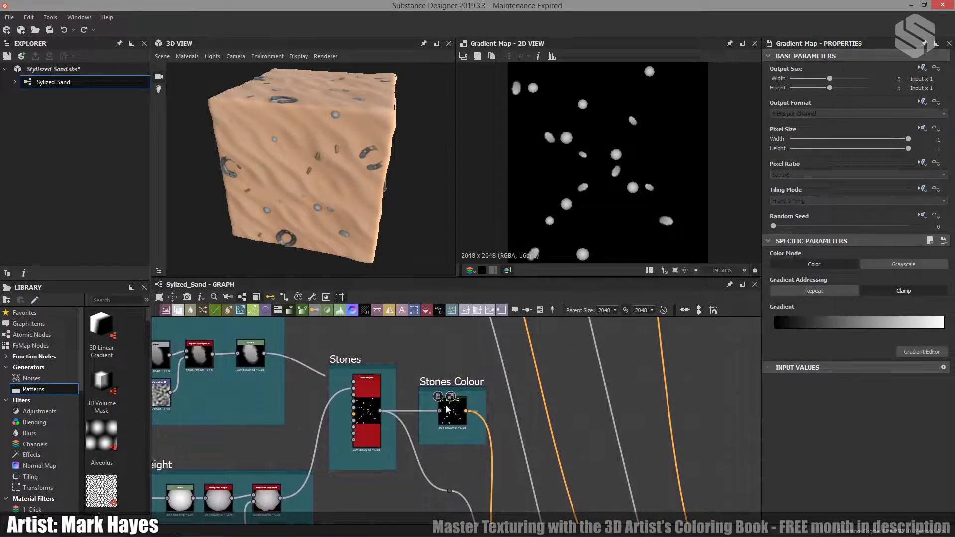
pyautogui.click(369, 408)
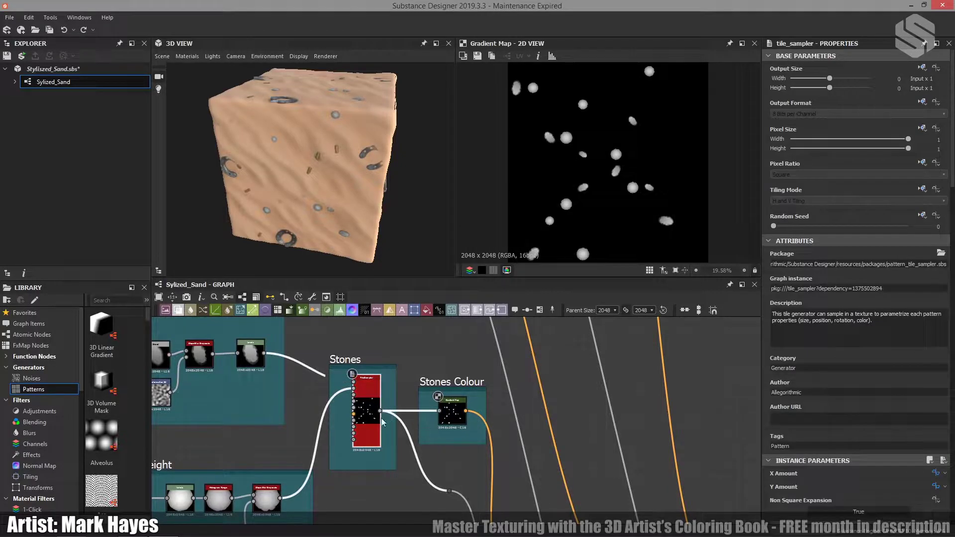
pyautogui.click(455, 415)
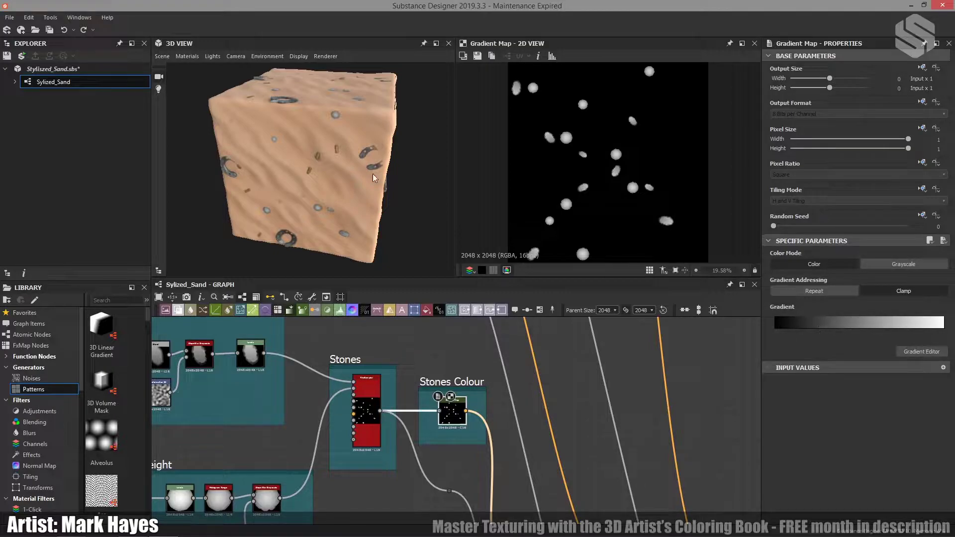
# - Examine the colour and surface detail of the angular and round stones up close on the 3D cube
pyautogui.moveTo(380, 162); pyautogui.dragTo(405, 226)
pyautogui.scroll(5, 333, 211)
pyautogui.scroll(3, 400, 177)
pyautogui.moveTo(399, 178); pyautogui.dragTo(350, 146)
pyautogui.scroll(5, 333, 191)
pyautogui.scroll(2, 327, 185)
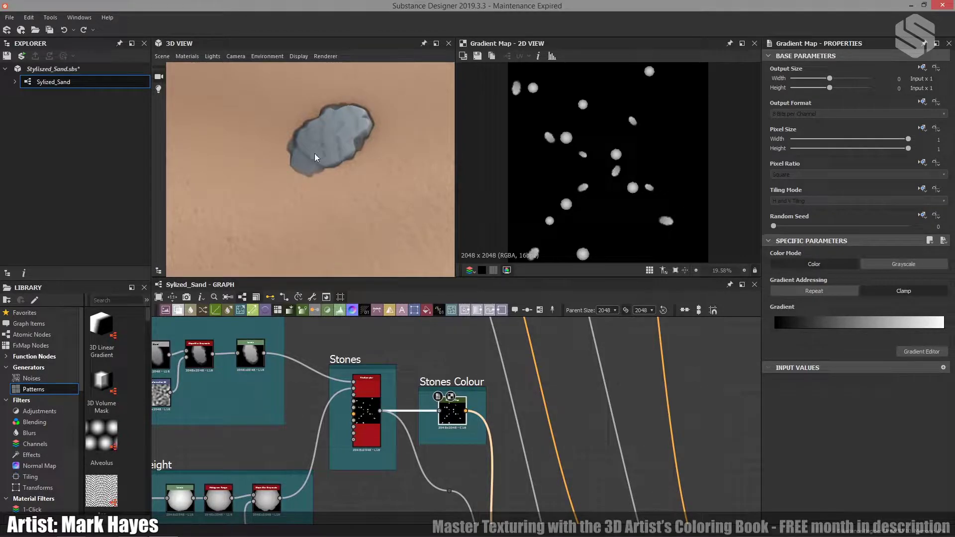
pyautogui.moveTo(243, 199); pyautogui.dragTo(308, 194)
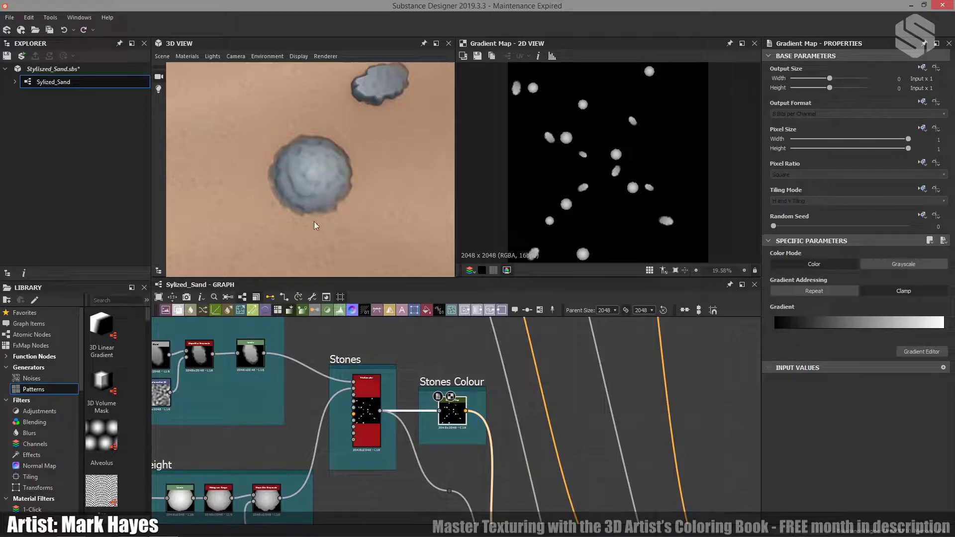
pyautogui.moveTo(308, 213); pyautogui.dragTo(297, 176)
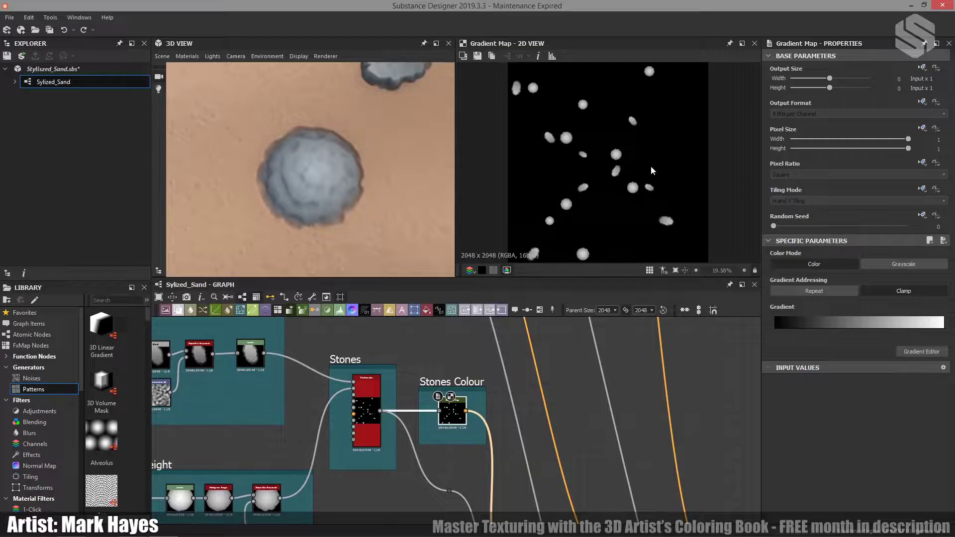
# - Compare a close-up of the stones in the 2D gradient map output with the stones on the 3D cube
pyautogui.scroll(10, 650, 166)
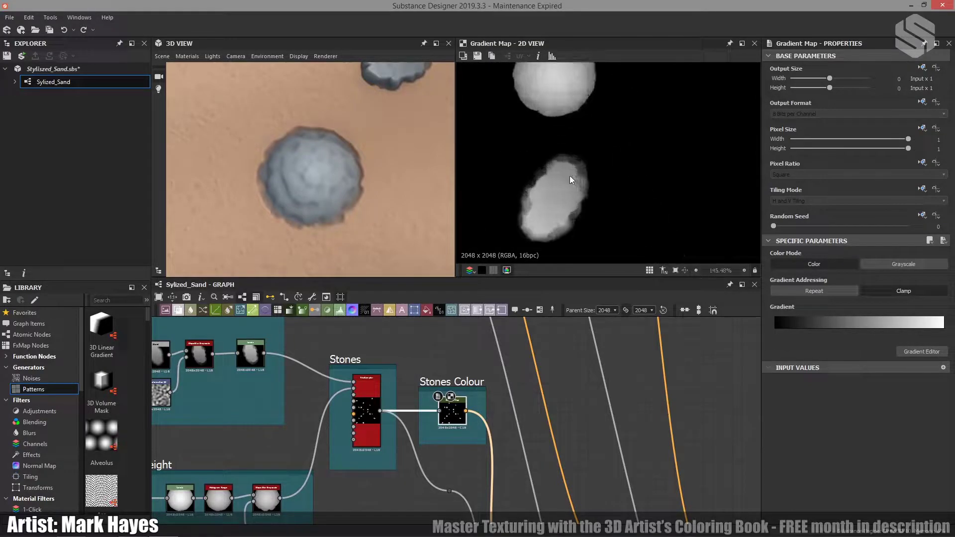
pyautogui.scroll(2, 570, 183)
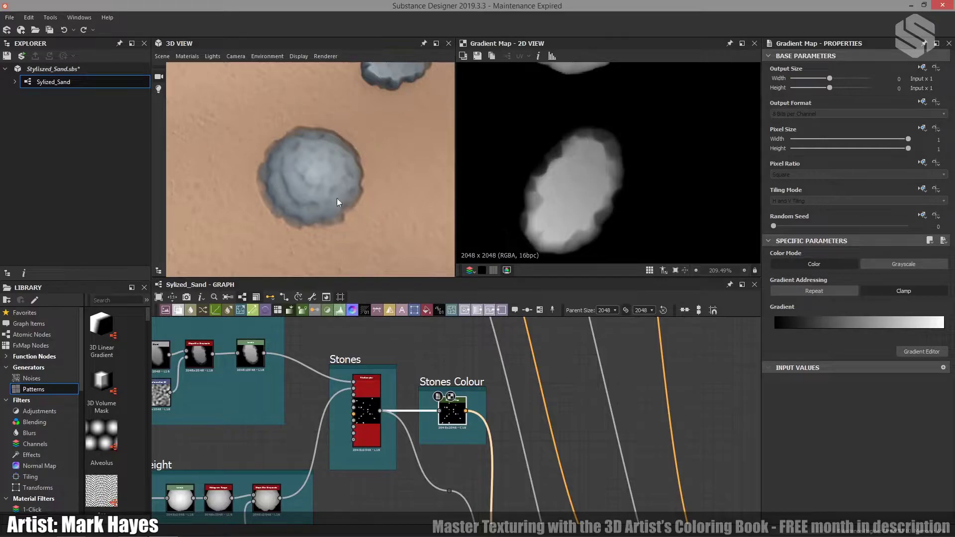
pyautogui.scroll(-6, 329, 197)
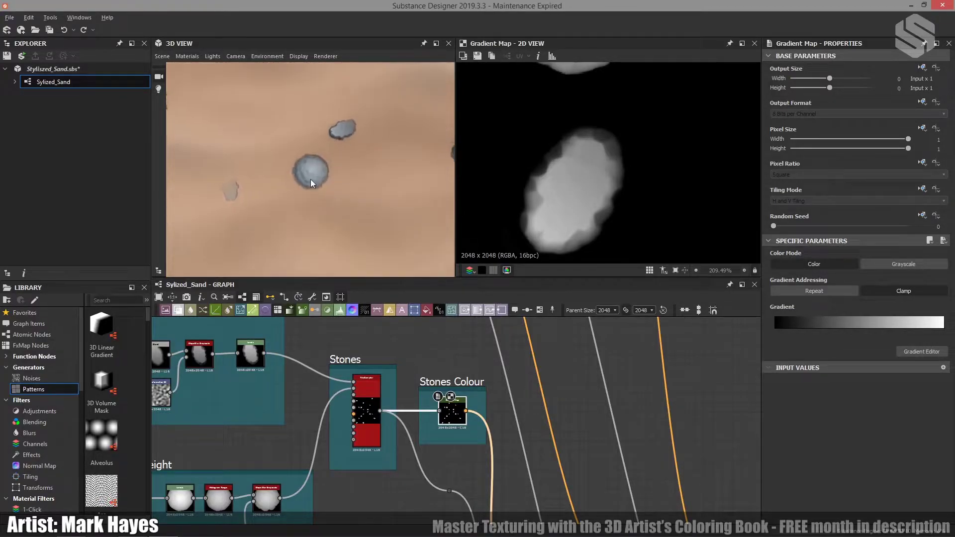
pyautogui.moveTo(309, 179); pyautogui.dragTo(330, 220)
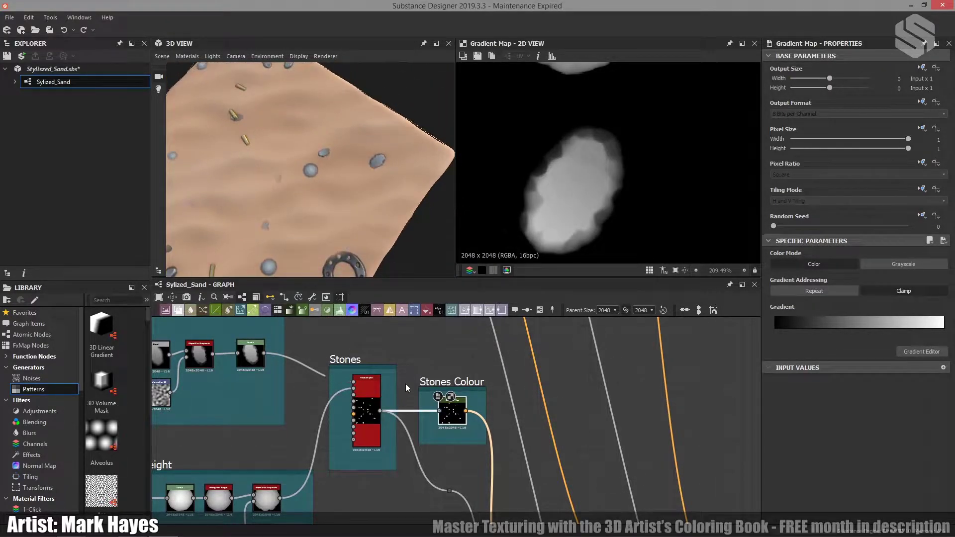
# - Preview the outputs of the two Slope Blur Grayscale nodes in the Bullets Height frame, first the lower one, then the upper one
pyautogui.scroll(-2, 407, 378)
pyautogui.moveTo(411, 366); pyautogui.dragTo(391, 399, button='middle')
pyautogui.scroll(5, 372, 392)
pyautogui.scroll(1, 375, 384)
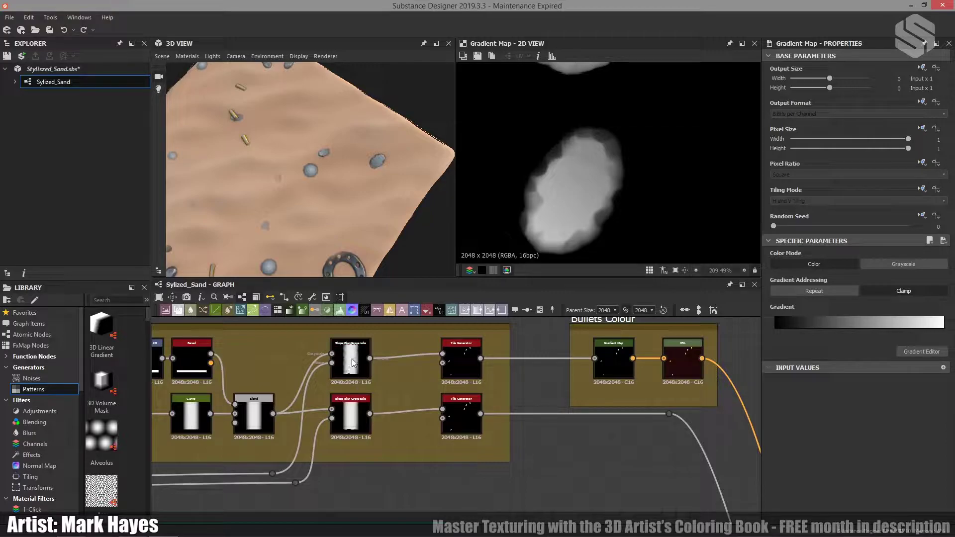
pyautogui.click(357, 413)
pyautogui.press('f')
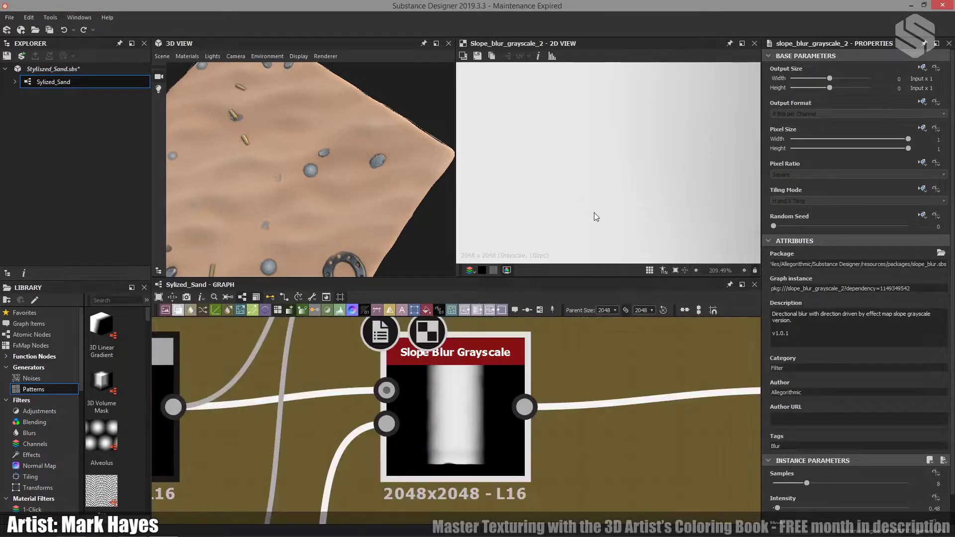
pyautogui.press('f')
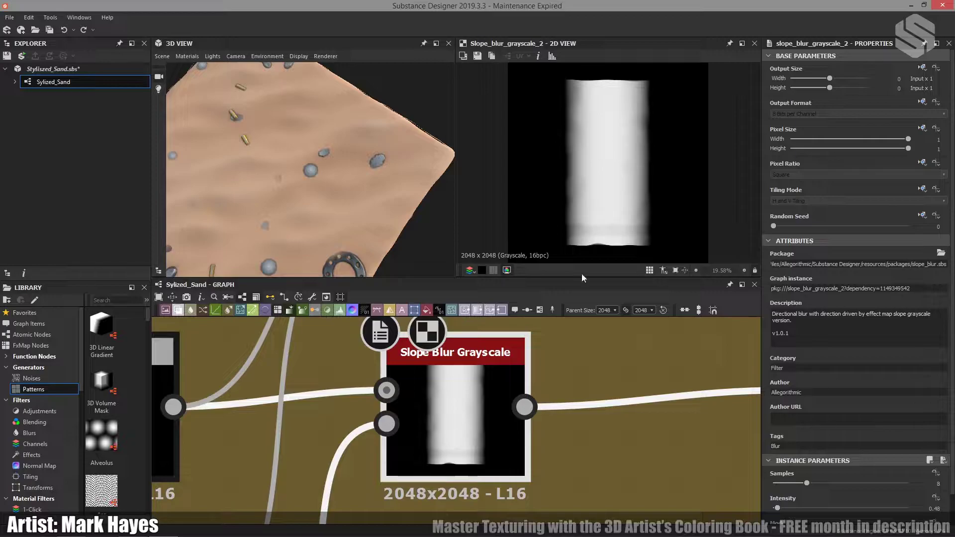
pyautogui.scroll(-8, 506, 392)
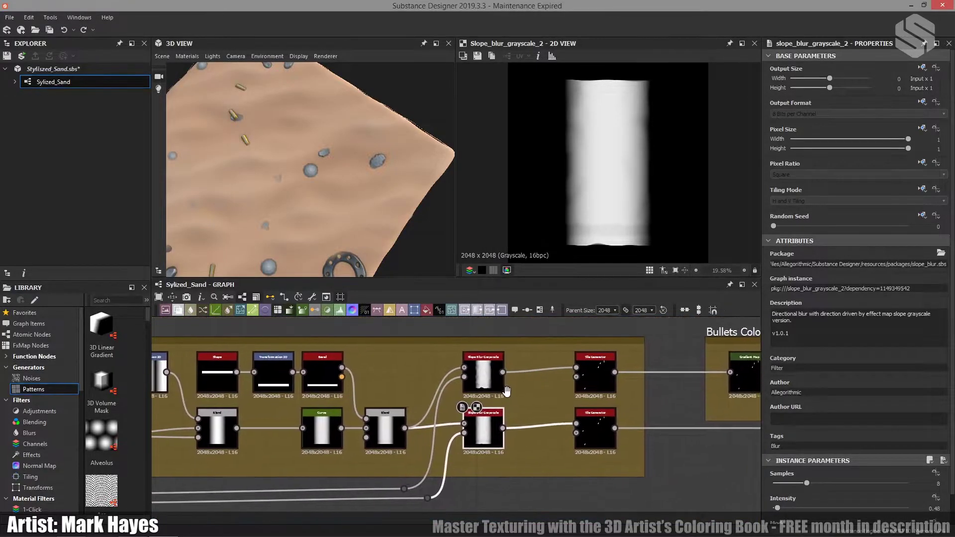
pyautogui.doubleClick(500, 388)
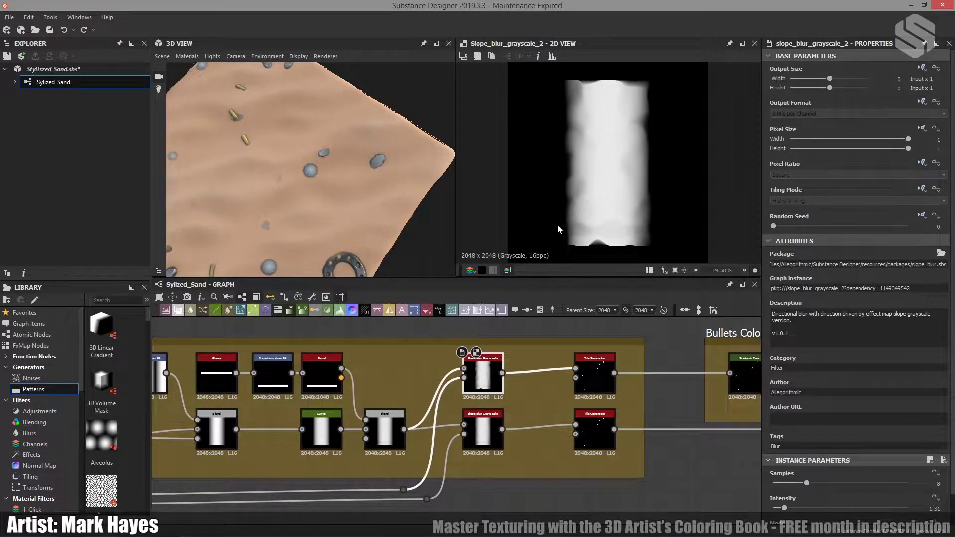
# - Preview the Bullets Colour gradient map and examine a single bullet casing up close in both the 2D and 3D views
pyautogui.moveTo(634, 387); pyautogui.dragTo(513, 402, button='middle')
pyautogui.doubleClick(634, 390)
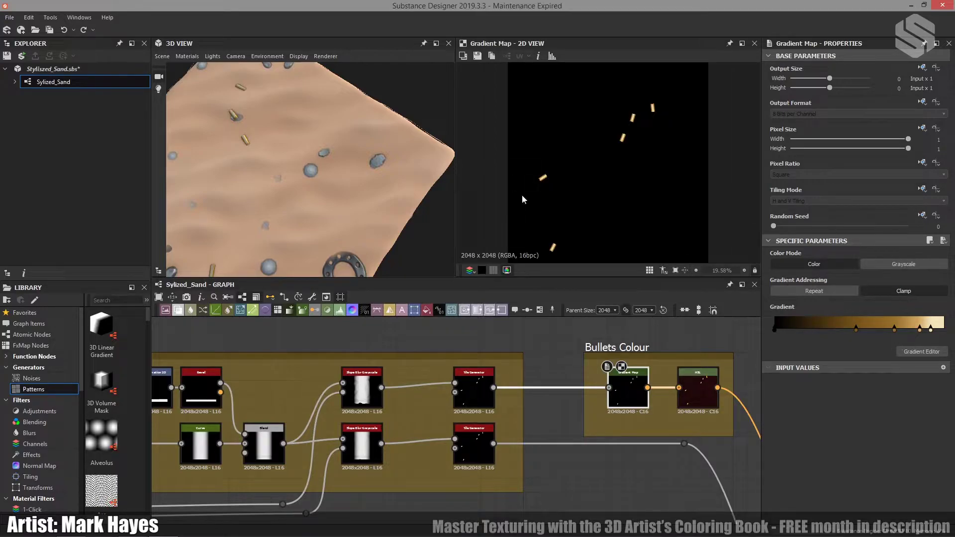
pyautogui.scroll(4, 609, 178)
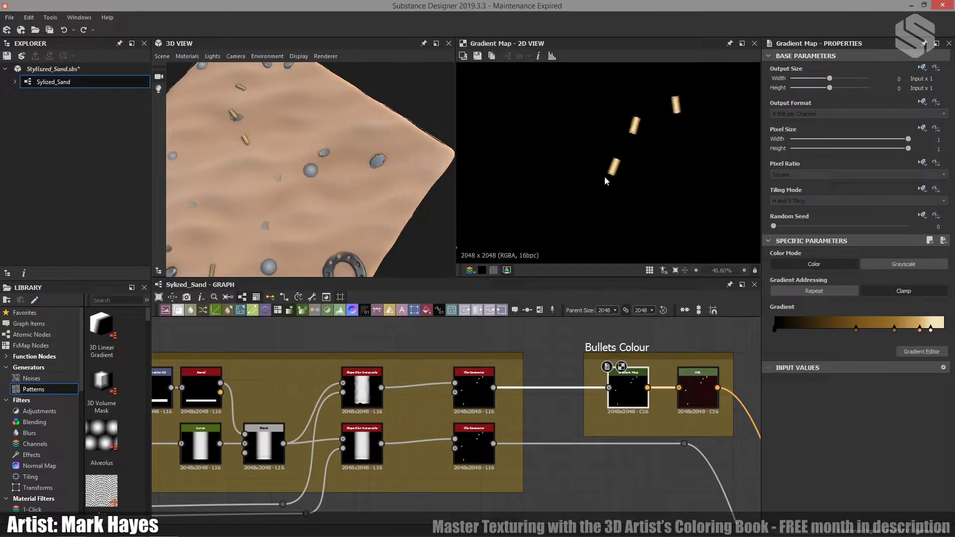
pyautogui.scroll(10, 609, 176)
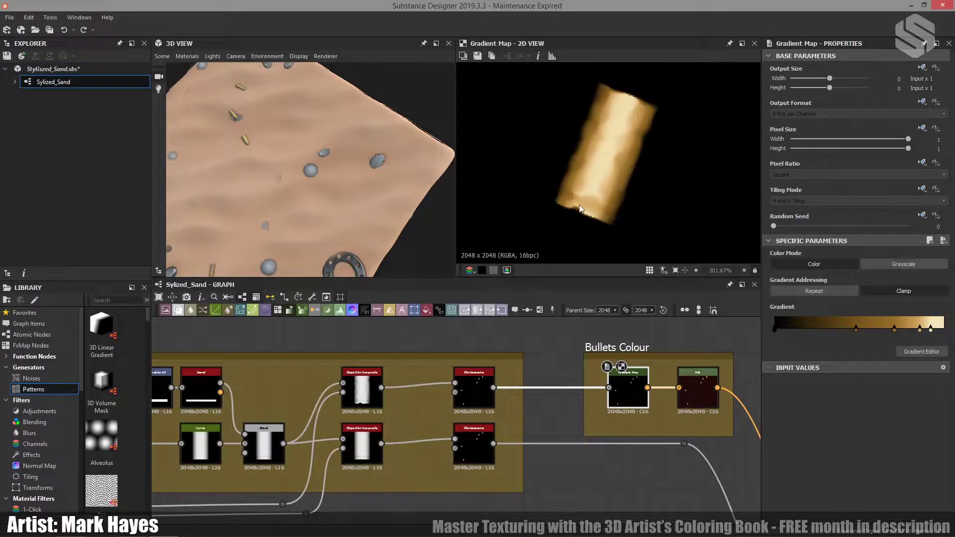
pyautogui.moveTo(316, 172); pyautogui.dragTo(327, 142)
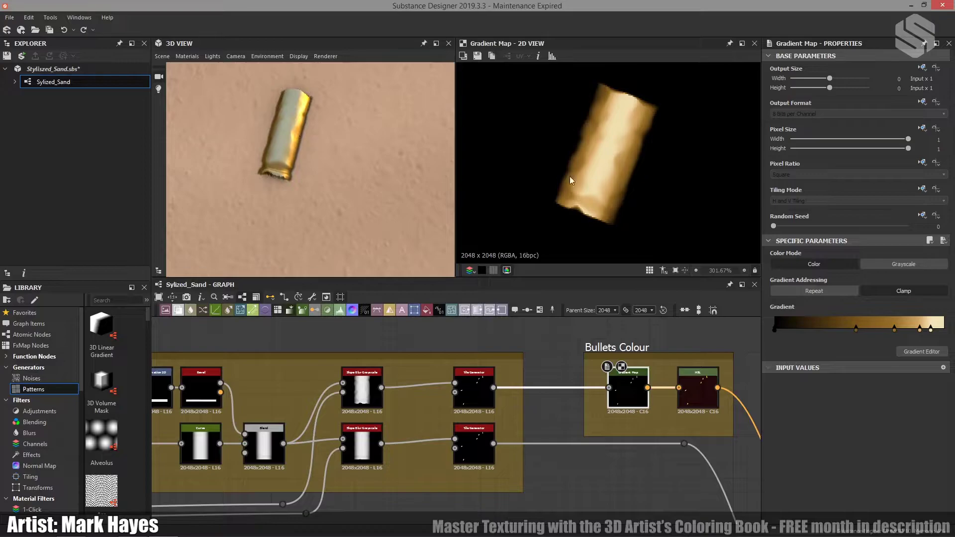
pyautogui.scroll(-10, 585, 154)
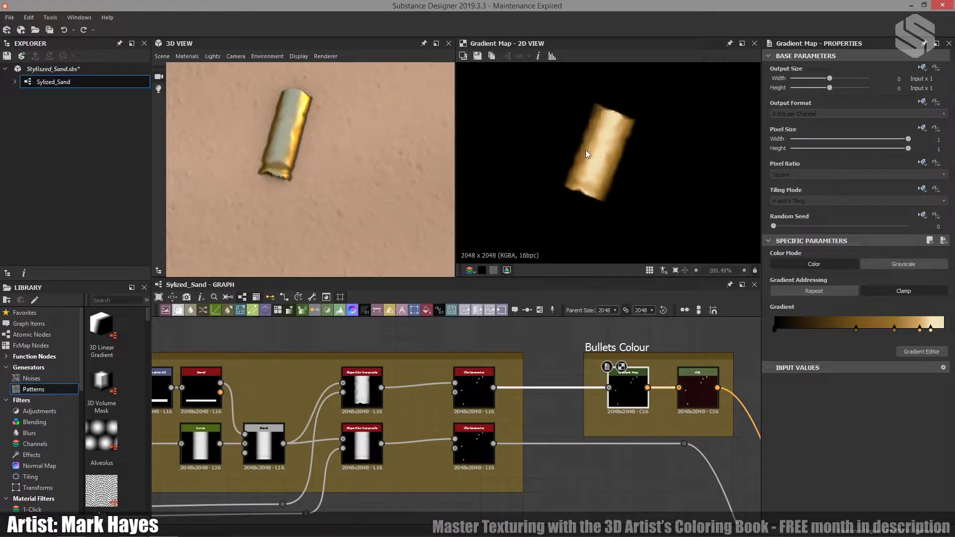
pyautogui.scroll(-5, 305, 171)
pyautogui.scroll(-4, 302, 169)
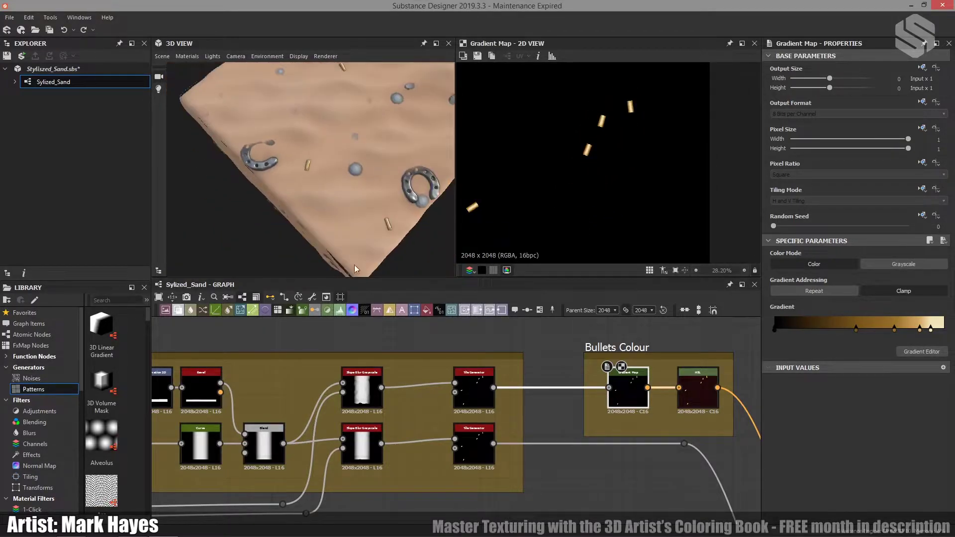
# - Preview the gradient map in the Sand Colour frame, fitting the whole texture in the 2D view
pyautogui.scroll(-4, 526, 458)
pyautogui.moveTo(525, 529); pyautogui.dragTo(526, 353, button='middle')
pyautogui.moveTo(497, 498); pyautogui.dragTo(502, 366, button='middle')
pyautogui.moveTo(498, 443); pyautogui.dragTo(495, 383, button='middle')
pyautogui.scroll(-1, 502, 438)
pyautogui.scroll(4, 502, 439)
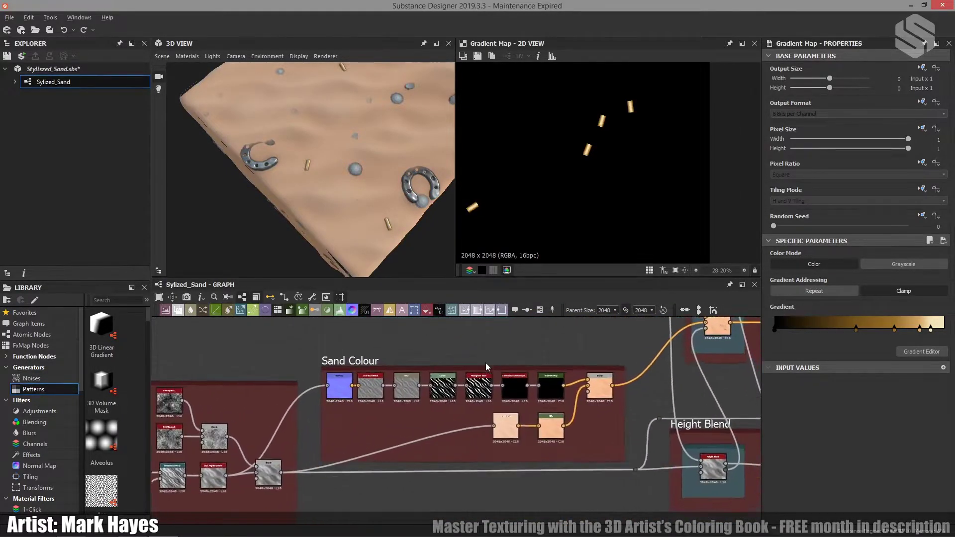
pyautogui.doubleClick(509, 435)
pyautogui.press('f')
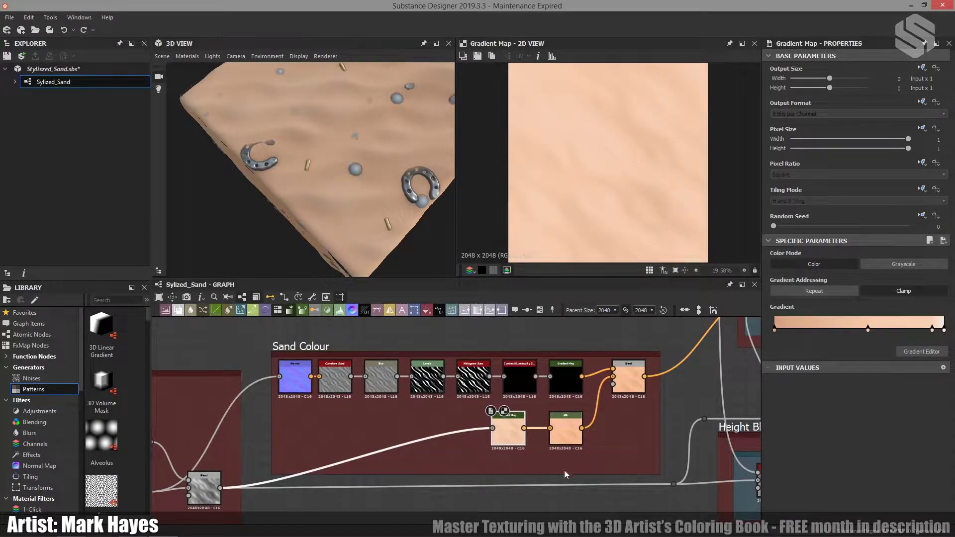
# - Compare the outputs and settings of the sand's HSL node and the gradient map feeding it
pyautogui.doubleClick(565, 434)
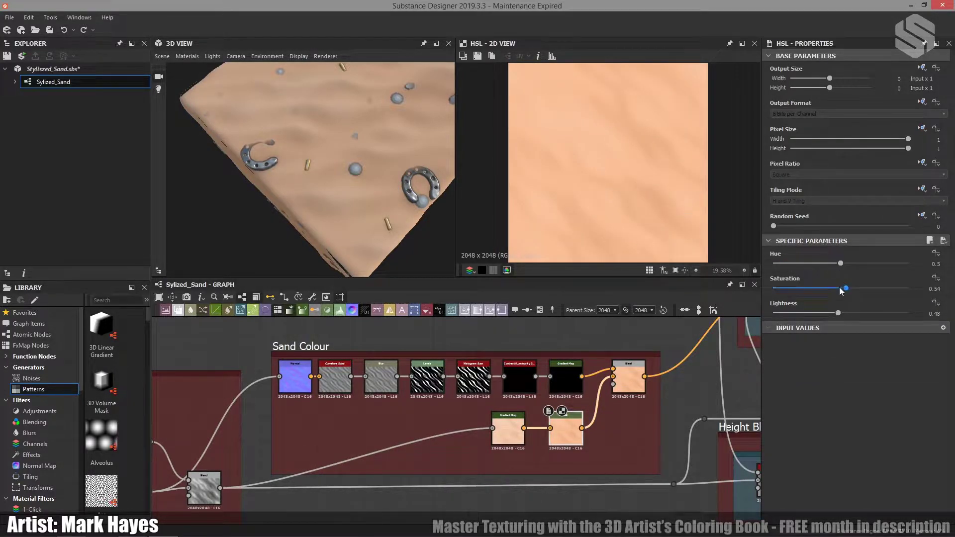
pyautogui.doubleClick(503, 426)
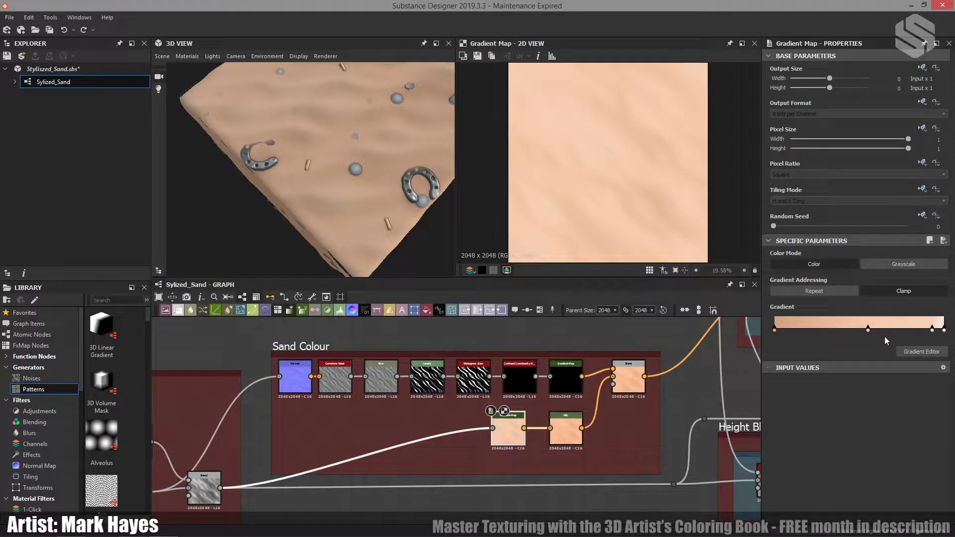
pyautogui.doubleClick(566, 429)
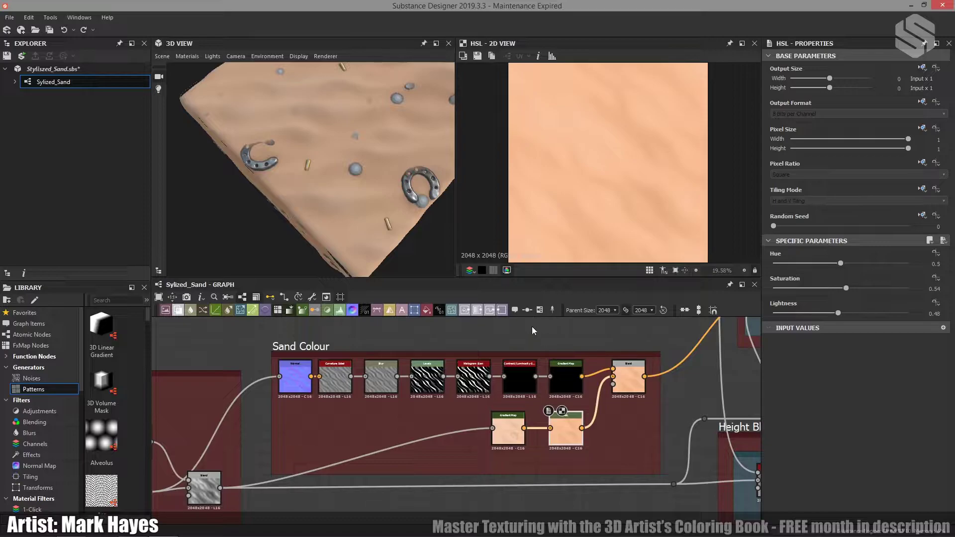
# - Review the Sand Height nodes feeding the sand colour and examine the sand ripples on the 3D cube
pyautogui.moveTo(297, 404); pyautogui.dragTo(358, 378, button='middle')
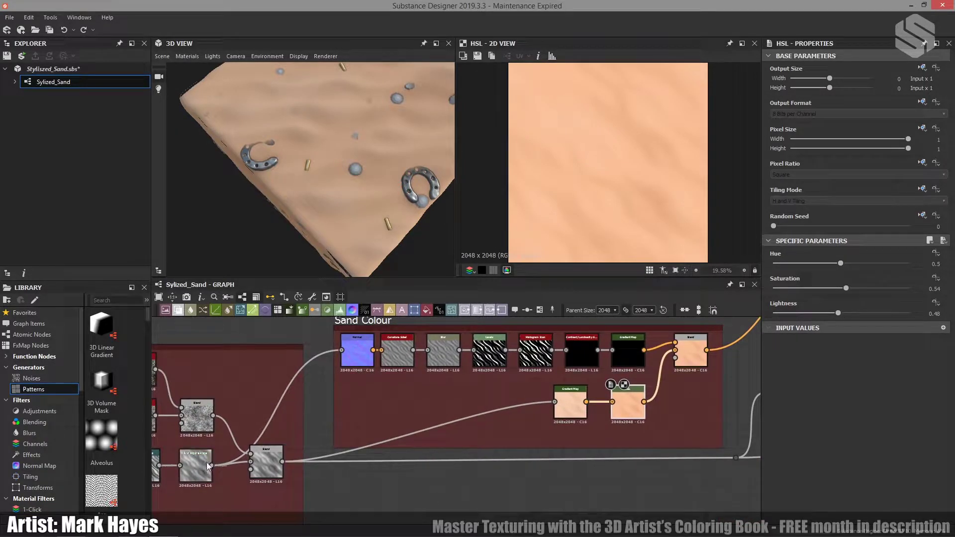
pyautogui.moveTo(208, 465); pyautogui.dragTo(257, 466, button='middle')
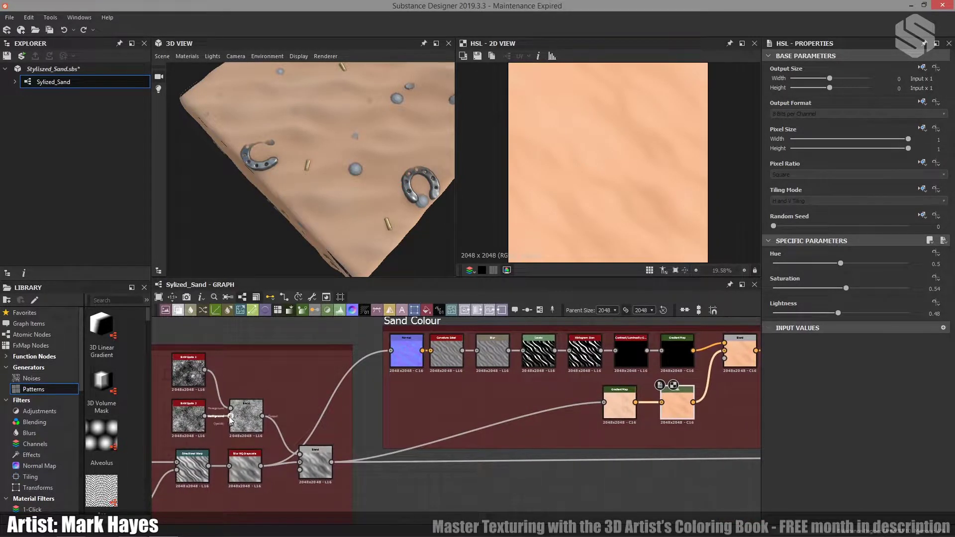
pyautogui.scroll(10, 376, 190)
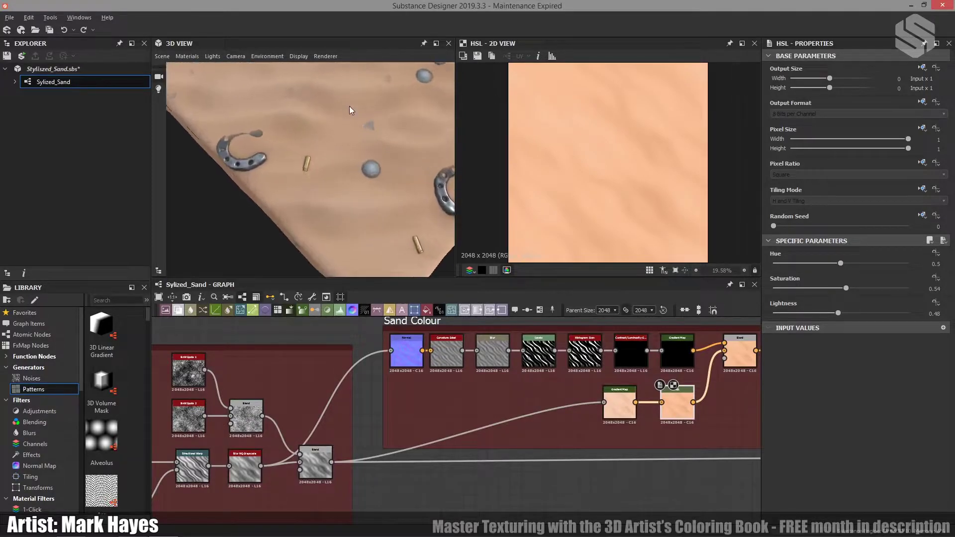
pyautogui.moveTo(345, 177); pyautogui.dragTo(338, 245)
pyautogui.scroll(-3, 329, 204)
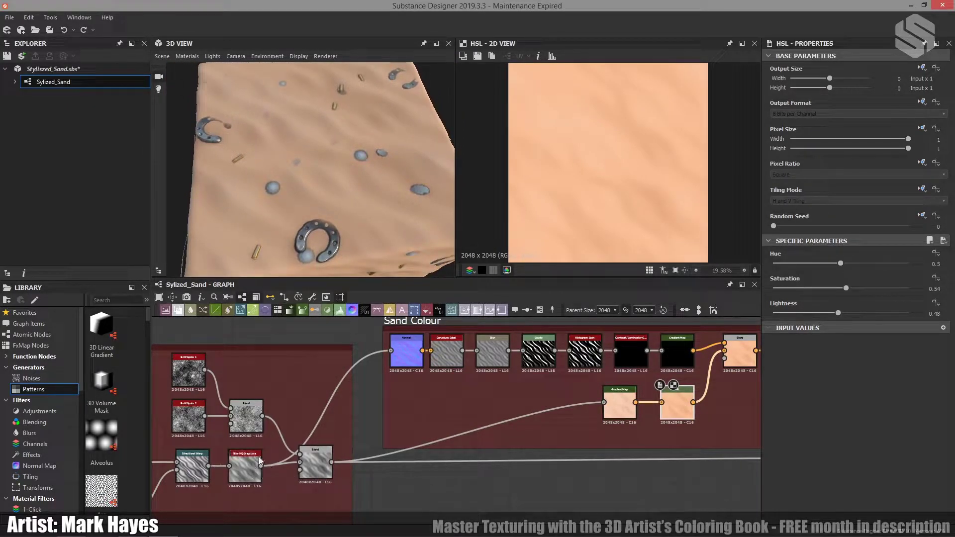
# - Preview the Sand Colour highlight chain in order: Normal, Curvature Sobel, Blur, Levels, Histogram Scan and Contrast/Luminosity, checking the ripples in 3D
pyautogui.click(404, 351)
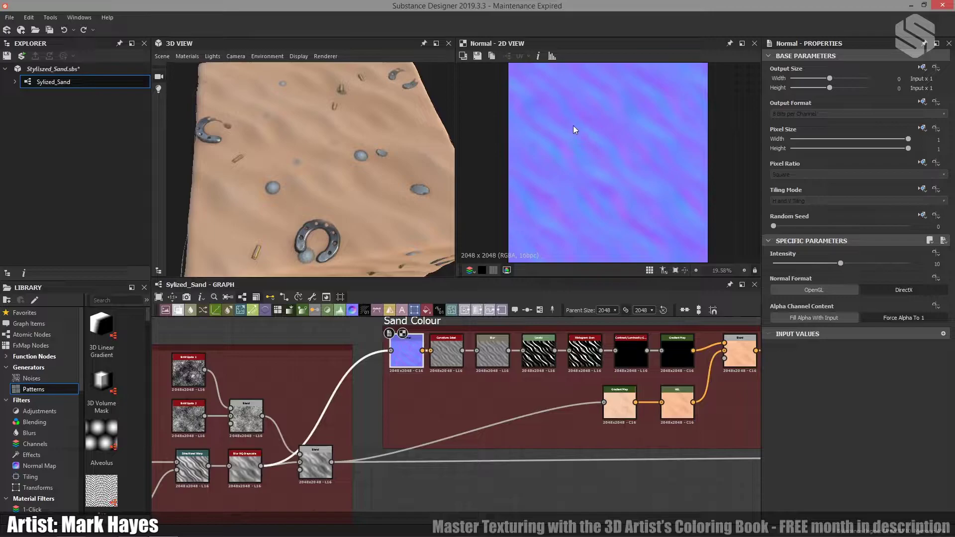
pyautogui.click(446, 355)
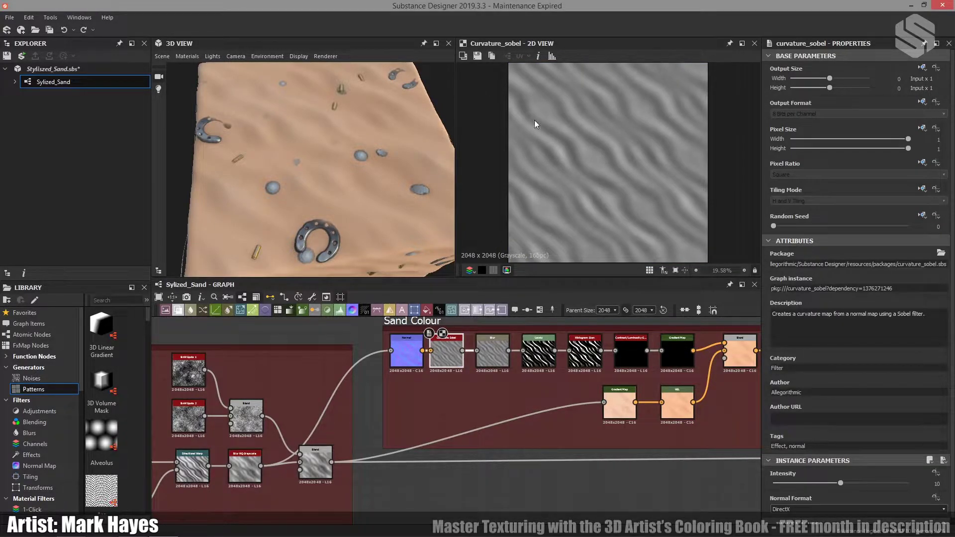
pyautogui.click(493, 353)
pyautogui.click(534, 361)
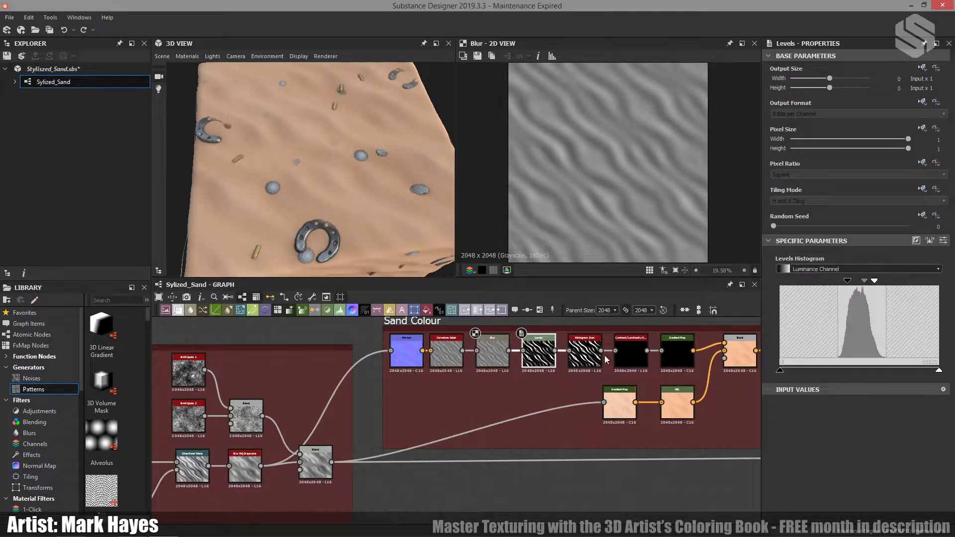
pyautogui.doubleClick(585, 355)
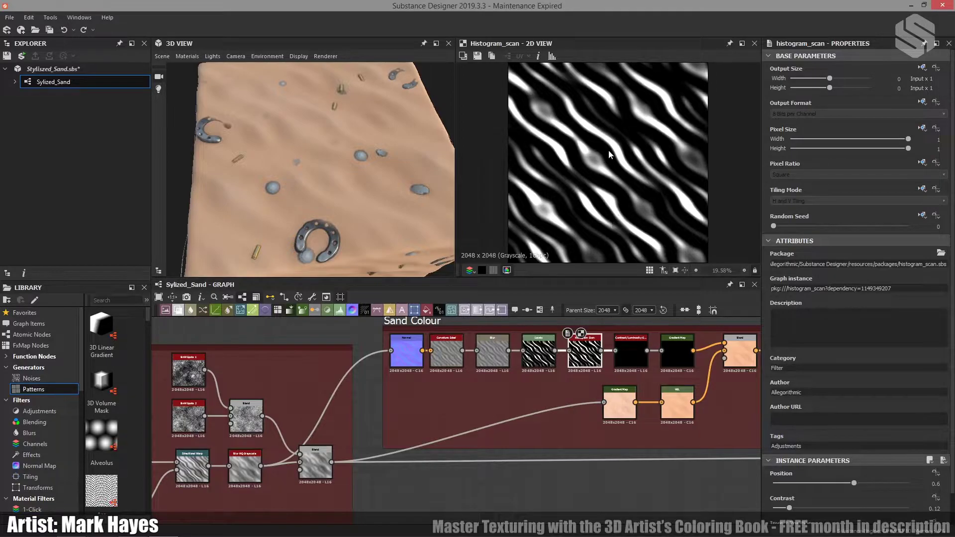
pyautogui.moveTo(427, 194); pyautogui.dragTo(342, 188)
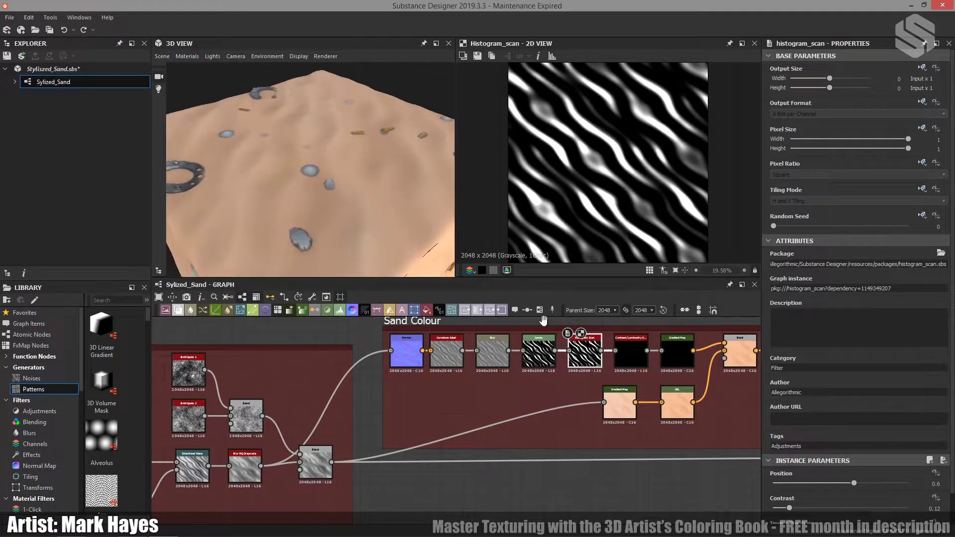
pyautogui.doubleClick(632, 354)
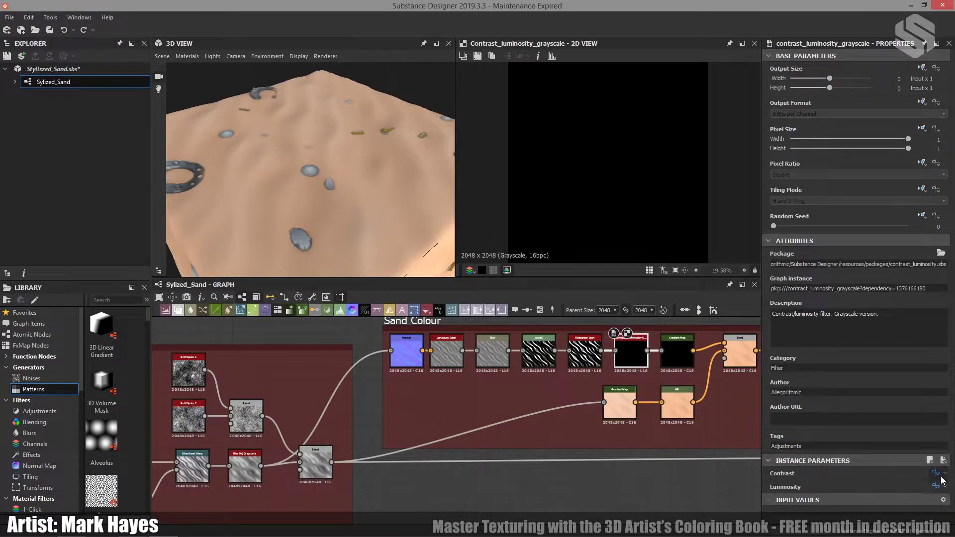
# - Show the graph's own input parameters and expand Sand_Highlight_Contrast and Sand_Highlight_Luminosity
pyautogui.click(595, 491)
pyautogui.scroll(-10, 842, 432)
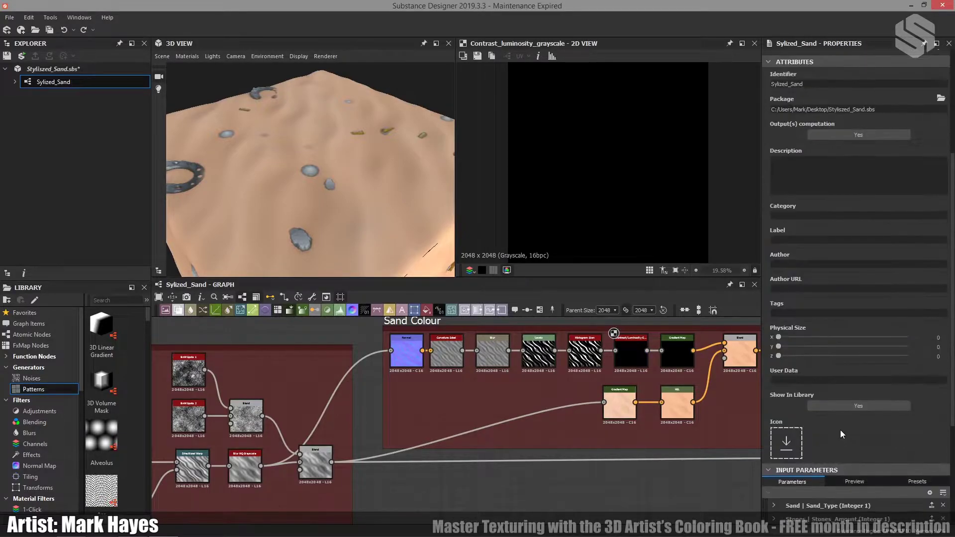
pyautogui.scroll(-2, 839, 427)
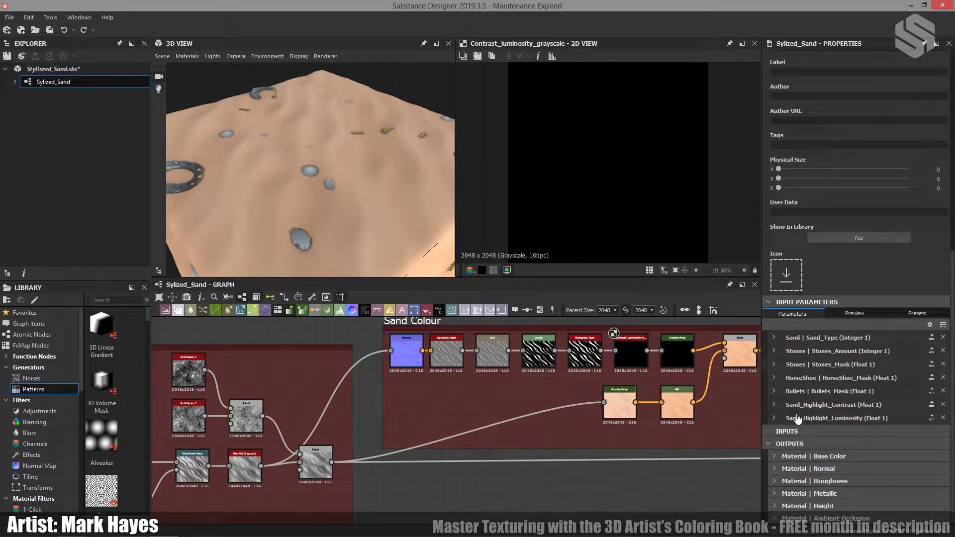
pyautogui.click(774, 404)
pyautogui.scroll(-3, 772, 404)
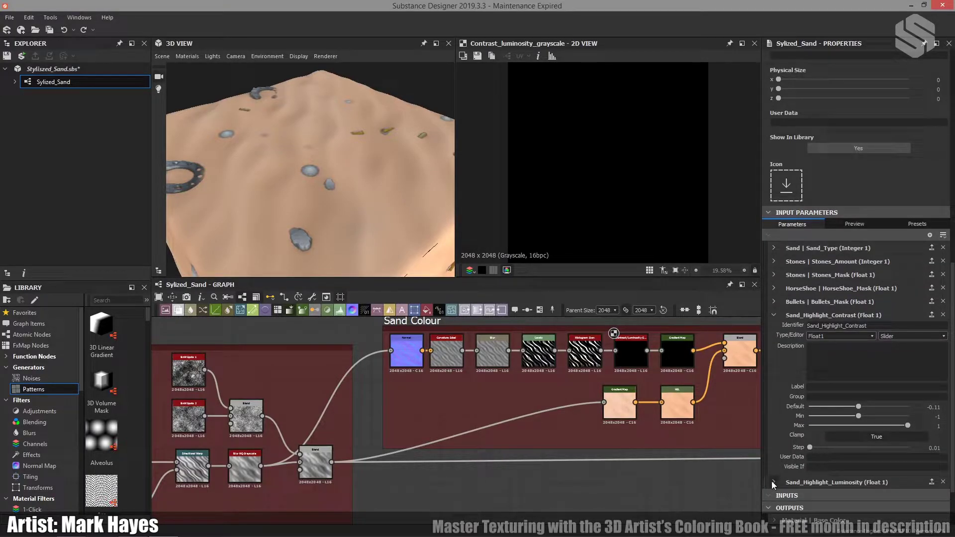
pyautogui.click(774, 482)
# - Set the default of Sand_Highlight_Luminosity to -0.6 and examine the ripple highlights on the 3D cube
pyautogui.moveTo(358, 189)
pyautogui.mouseDown()
pyautogui.moveTo(329, 194)
pyautogui.moveTo(378, 198)
pyautogui.moveTo(261, 211)
pyautogui.moveTo(301, 202)
pyautogui.moveTo(312, 211)
pyautogui.moveTo(300, 208)
pyautogui.moveTo(350, 172)
pyautogui.moveTo(220, 172)
pyautogui.moveTo(276, 168)
pyautogui.mouseUp()
pyautogui.scroll(-5, 888, 444)
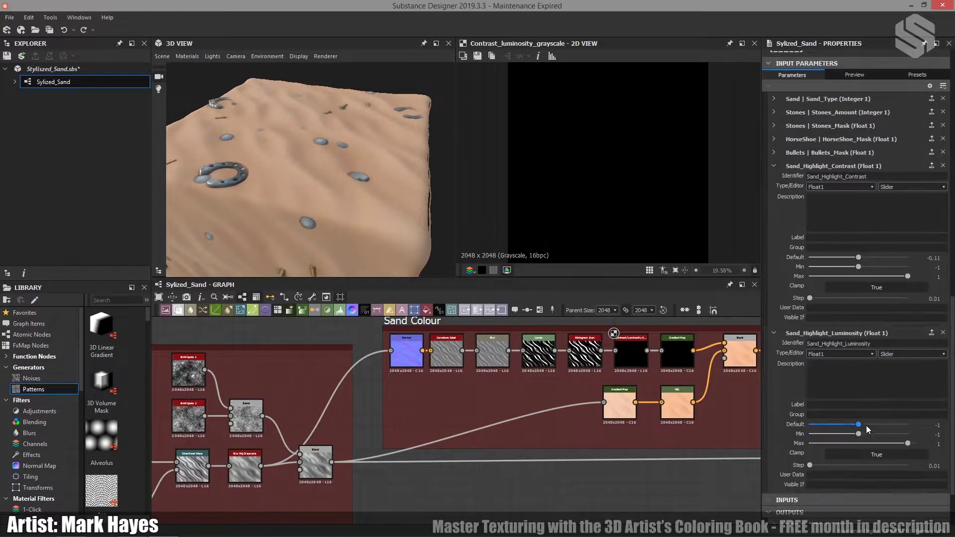
pyautogui.moveTo(859, 426); pyautogui.dragTo(867, 426)
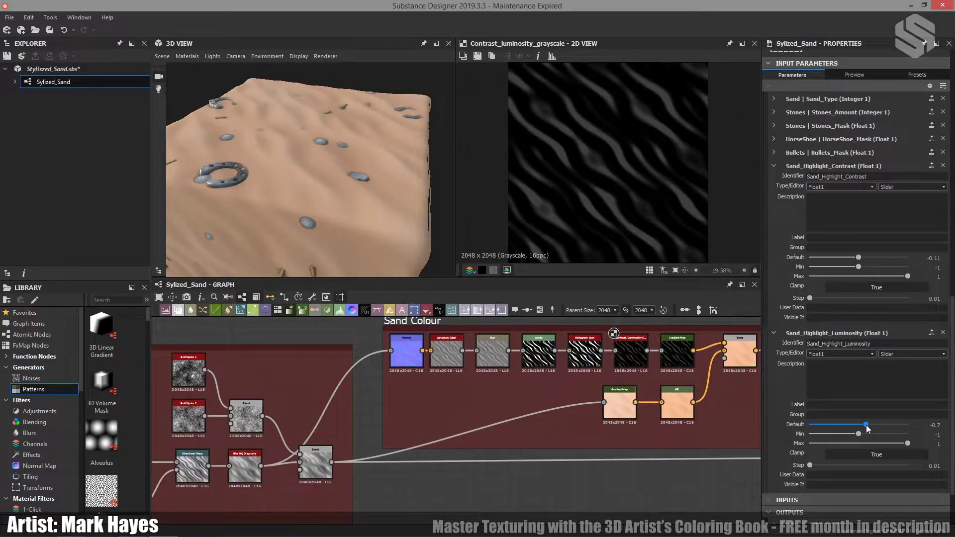
pyautogui.moveTo(866, 425); pyautogui.dragTo(869, 426)
pyautogui.moveTo(418, 219); pyautogui.dragTo(270, 208)
pyautogui.moveTo(392, 239); pyautogui.dragTo(349, 209)
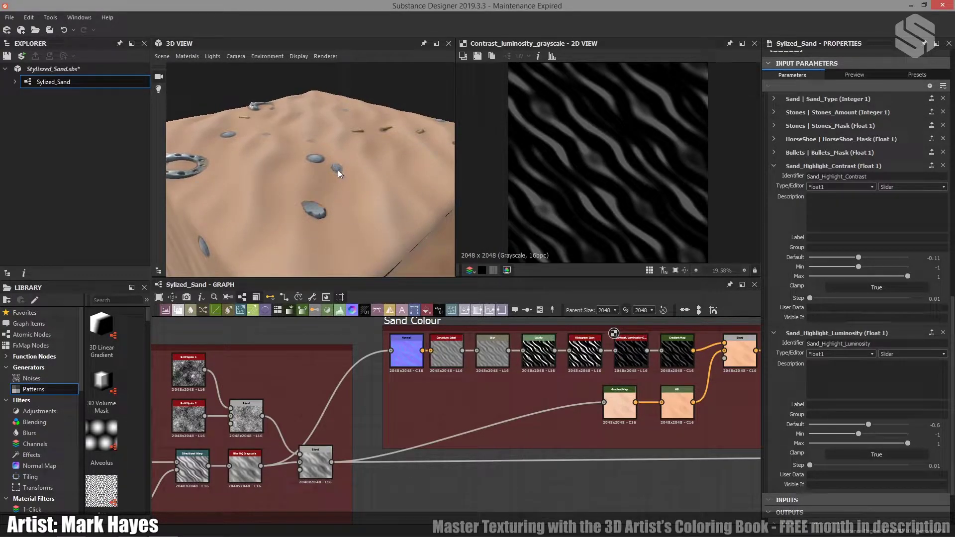
pyautogui.moveTo(303, 193); pyautogui.dragTo(337, 211)
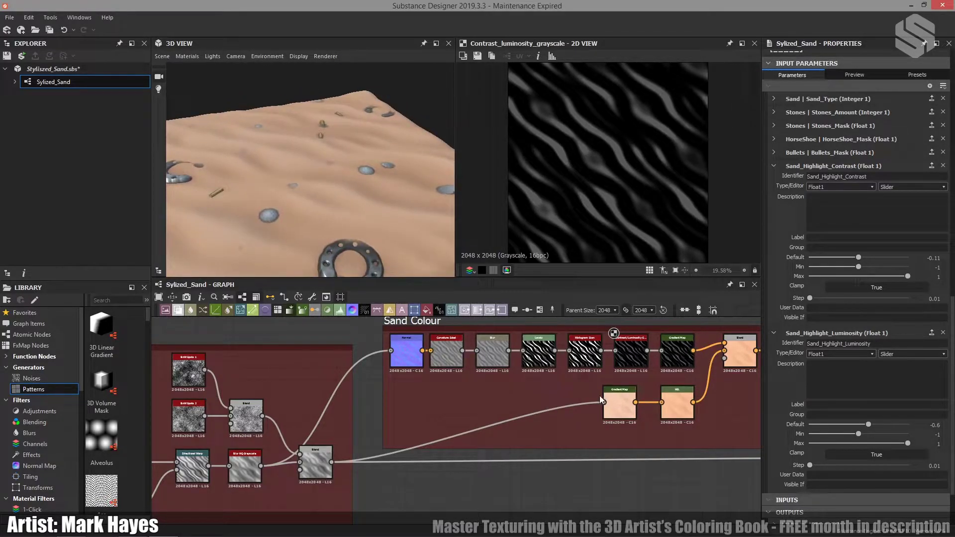
# - Follow the Sand Colour output to the Colour Blend frame and preview its first Blend node
pyautogui.scroll(-4, 599, 396)
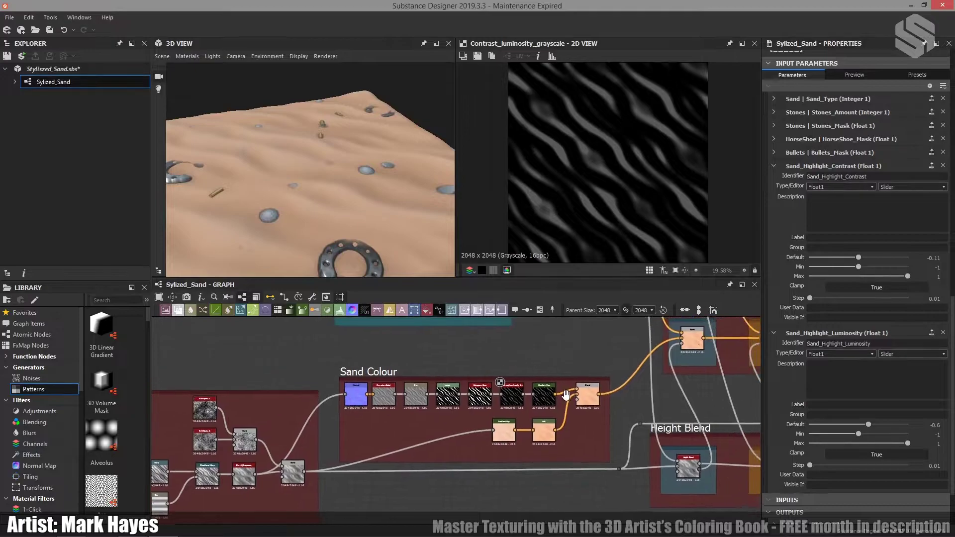
pyautogui.moveTo(566, 395); pyautogui.dragTo(506, 416, button='middle')
pyautogui.moveTo(579, 408)
pyautogui.mouseDown(button='middle')
pyautogui.moveTo(478, 423)
pyautogui.moveTo(477, 404)
pyautogui.mouseUp(button='middle')
pyautogui.scroll(-1, 477, 428)
pyautogui.scroll(2, 475, 435)
pyautogui.scroll(-1, 474, 440)
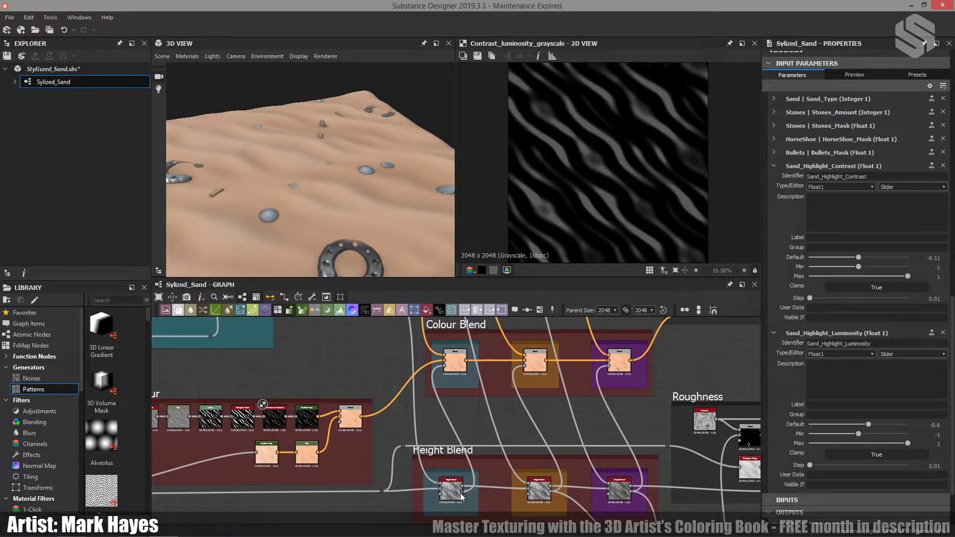
pyautogui.moveTo(472, 393); pyautogui.dragTo(472, 445, button='middle')
pyautogui.scroll(3, 452, 412)
pyautogui.click(454, 407)
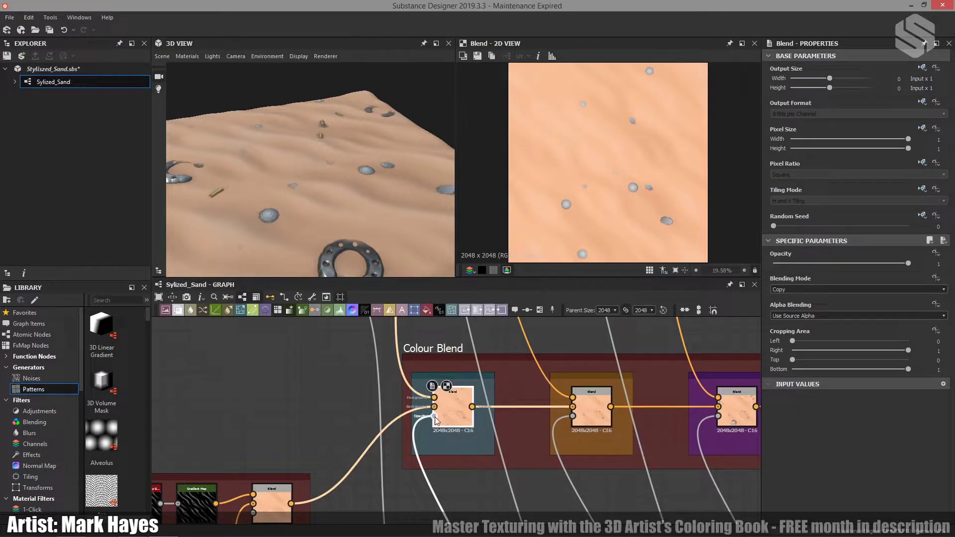
# - Trace the first Colour Blend node's inputs back to Stones Colour, Sand Colour and the first Height Blend node
pyautogui.scroll(-5, 436, 395)
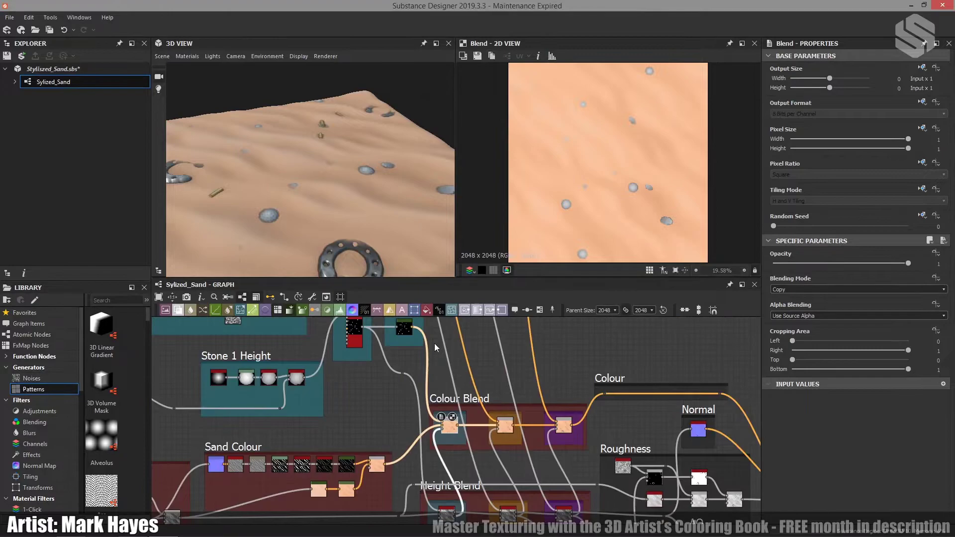
pyautogui.moveTo(434, 344); pyautogui.dragTo(414, 380, button='middle')
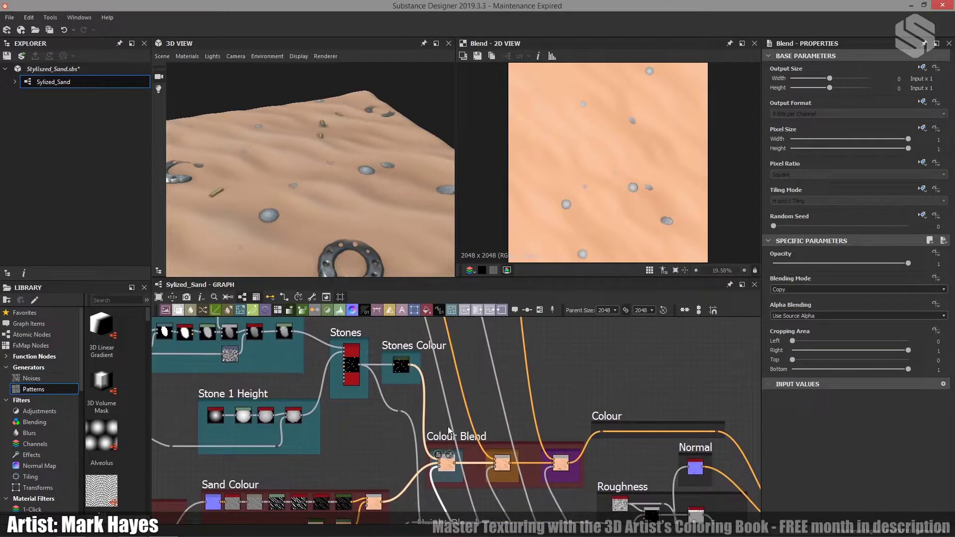
pyautogui.scroll(5, 442, 457)
pyautogui.moveTo(441, 457); pyautogui.dragTo(440, 414, button='middle')
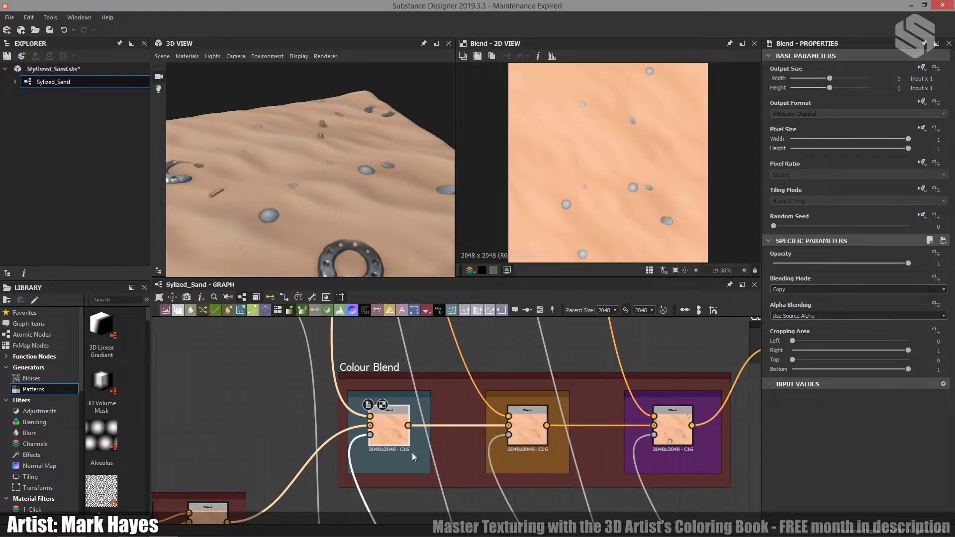
pyautogui.scroll(-4, 360, 439)
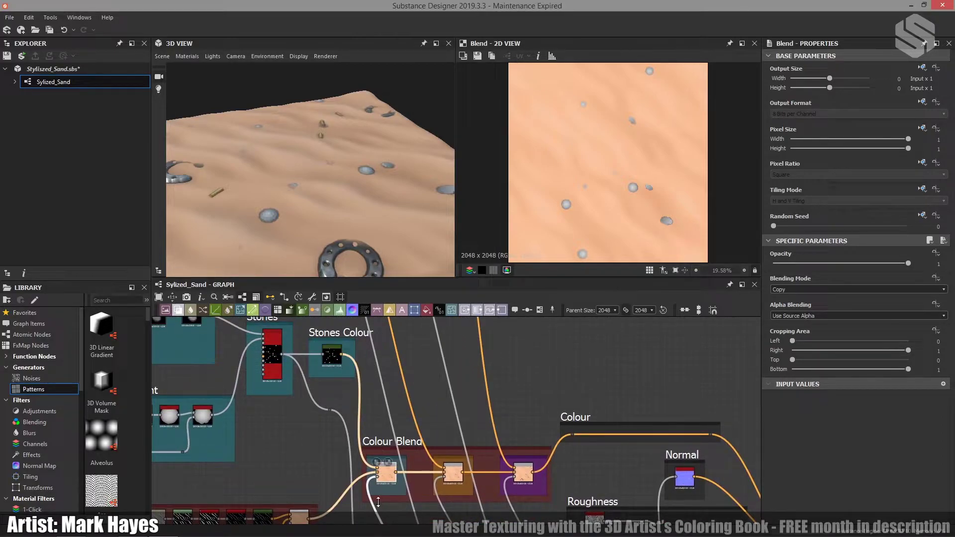
pyautogui.scroll(-1, 378, 503)
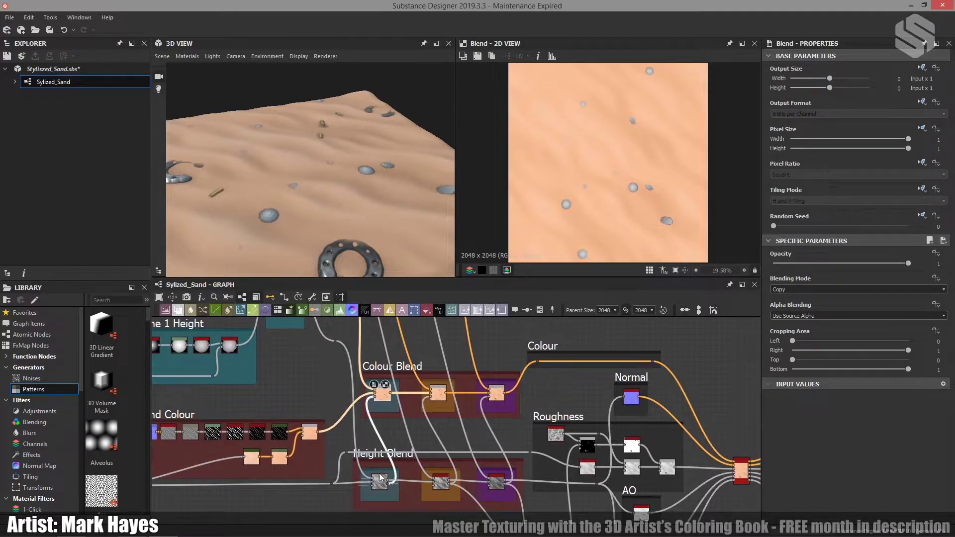
pyautogui.moveTo(384, 449); pyautogui.dragTo(353, 503, button='middle')
# - Preview the second Colour Blend node and trace its foreground input back to the Bullets Colour frame
pyautogui.doubleClick(409, 458)
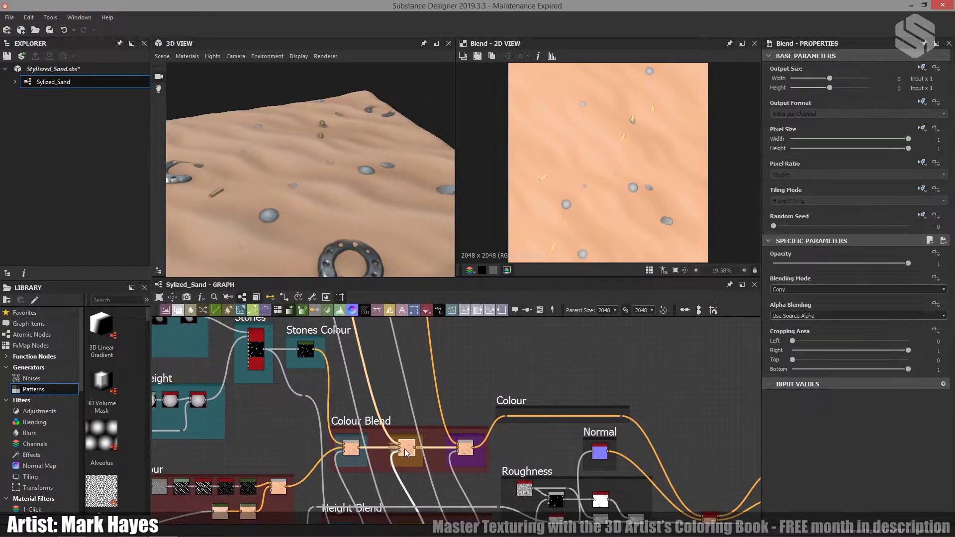
pyautogui.moveTo(398, 338); pyautogui.dragTo(406, 462, button='middle')
pyautogui.moveTo(319, 351); pyautogui.dragTo(335, 374, button='middle')
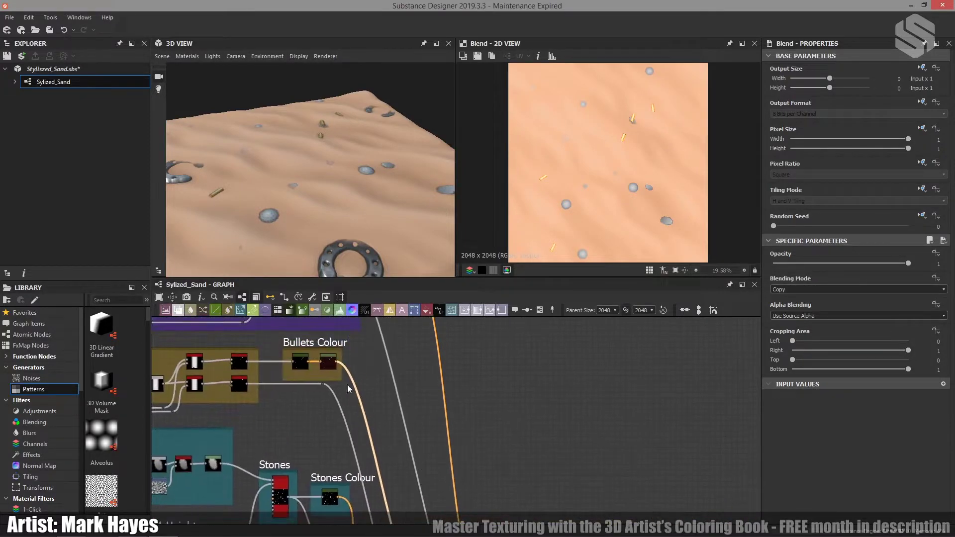
pyautogui.scroll(-5, 428, 428)
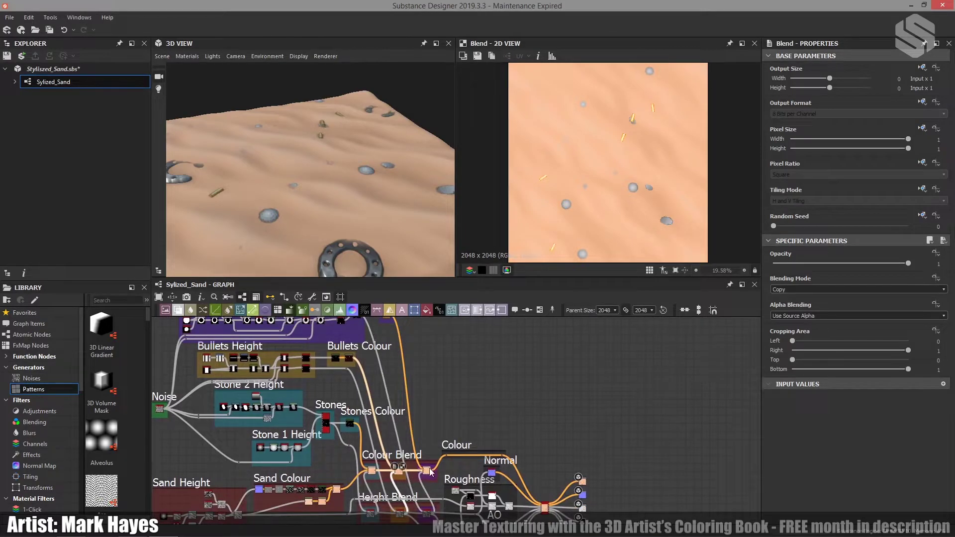
# - Preview the third Colour Blend node with the horseshoes and follow its output through the Colour frame to the material outputs
pyautogui.doubleClick(429, 471)
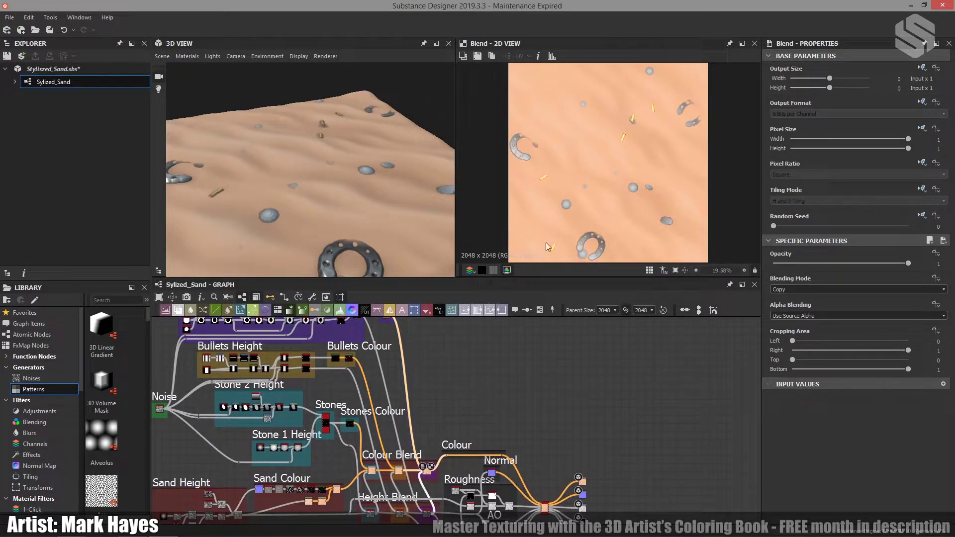
pyautogui.moveTo(379, 326); pyautogui.dragTo(386, 364, button='middle')
pyautogui.moveTo(425, 405); pyautogui.dragTo(431, 298, button='middle')
pyautogui.scroll(2, 481, 378)
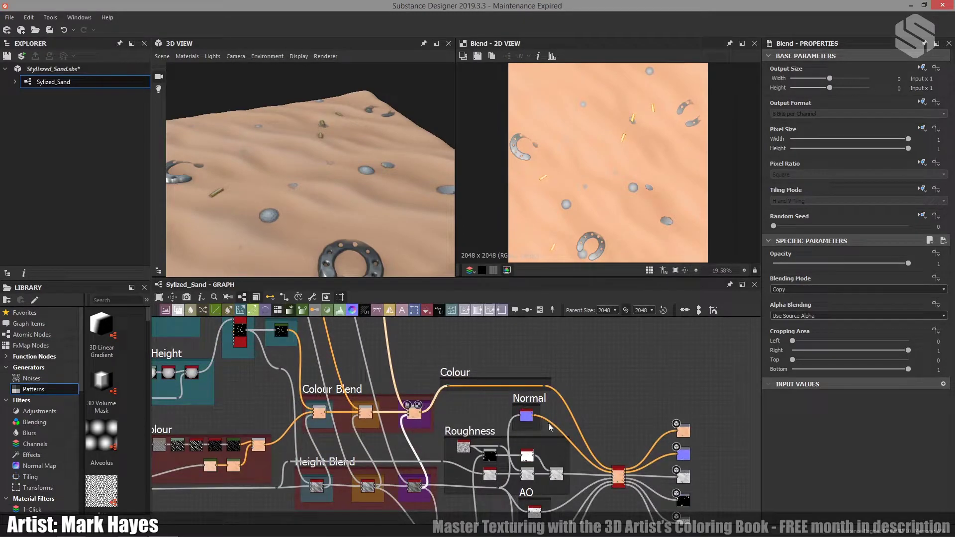
pyautogui.moveTo(570, 443); pyautogui.dragTo(669, 393, button='middle')
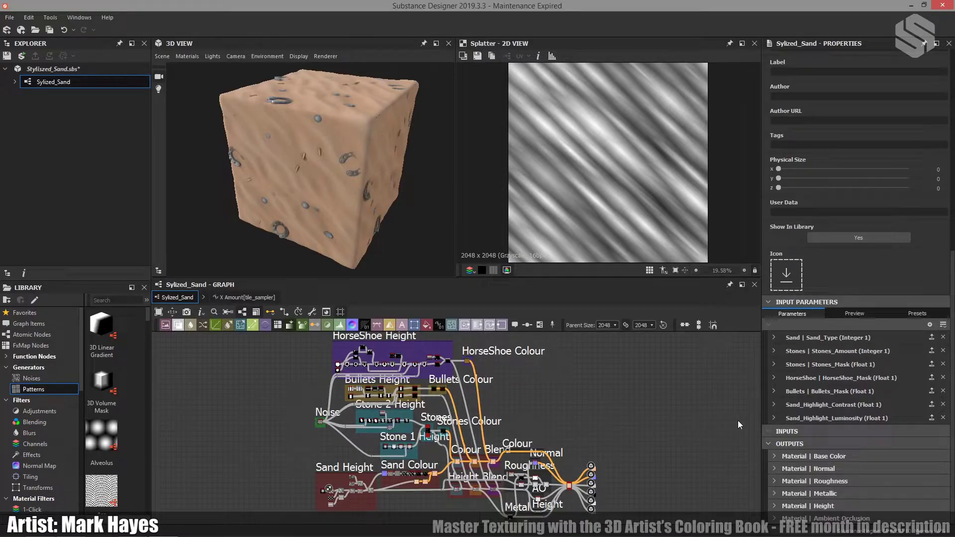
# - Set the default of the graph's Bullets_Mask input parameter to 0.88
pyautogui.click(774, 392)
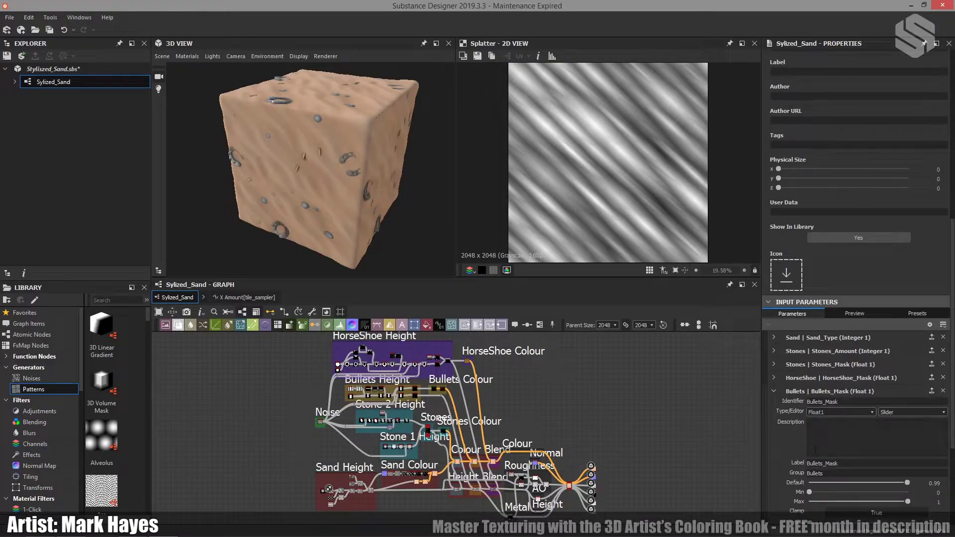
pyautogui.scroll(-1, 820, 422)
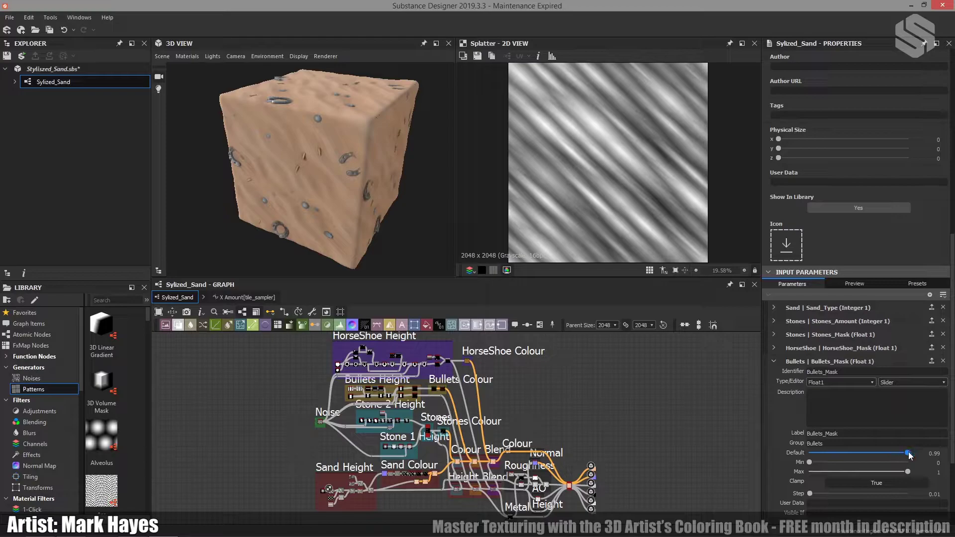
pyautogui.moveTo(911, 455); pyautogui.dragTo(899, 456)
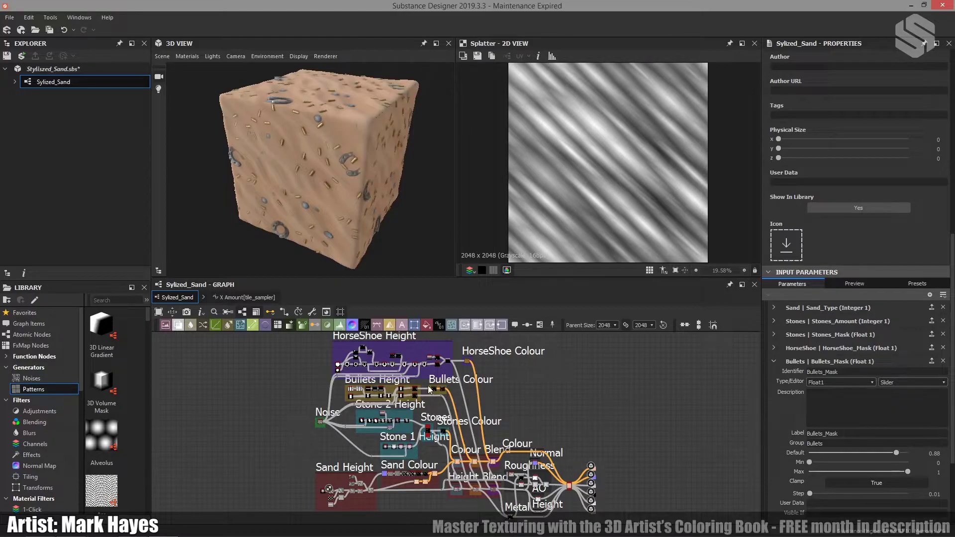
# - Preview the lower Tile Generator in the Bullets Height frame and review its parameters down to Random Mask
pyautogui.scroll(5, 463, 386)
pyautogui.scroll(5, 388, 420)
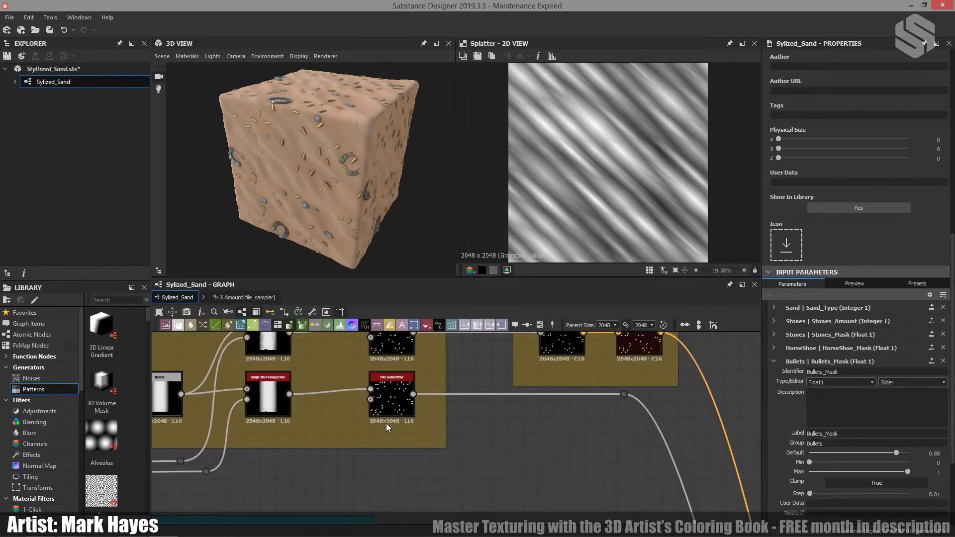
pyautogui.moveTo(397, 388); pyautogui.dragTo(470, 455, button='middle')
pyautogui.doubleClick(445, 447)
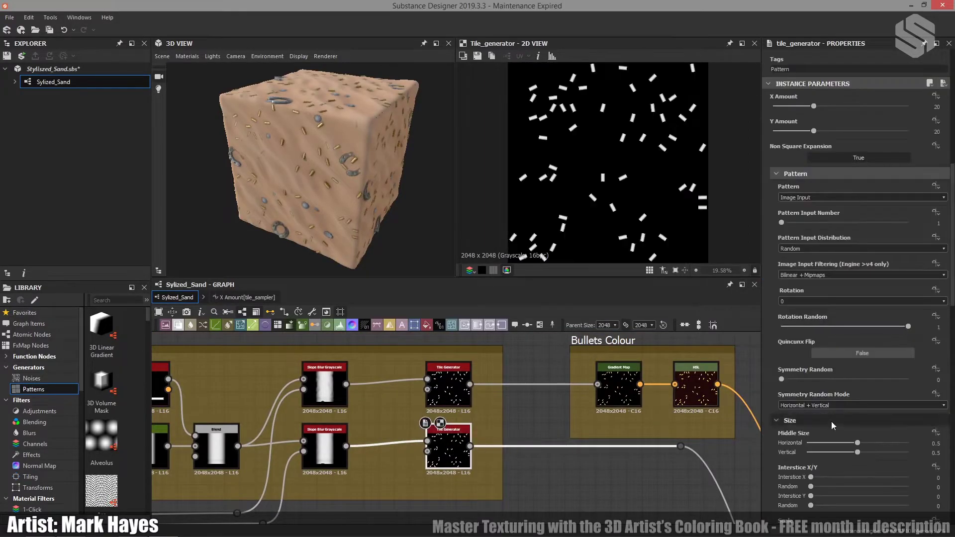
pyautogui.scroll(-5, 851, 416)
pyautogui.scroll(-10, 856, 408)
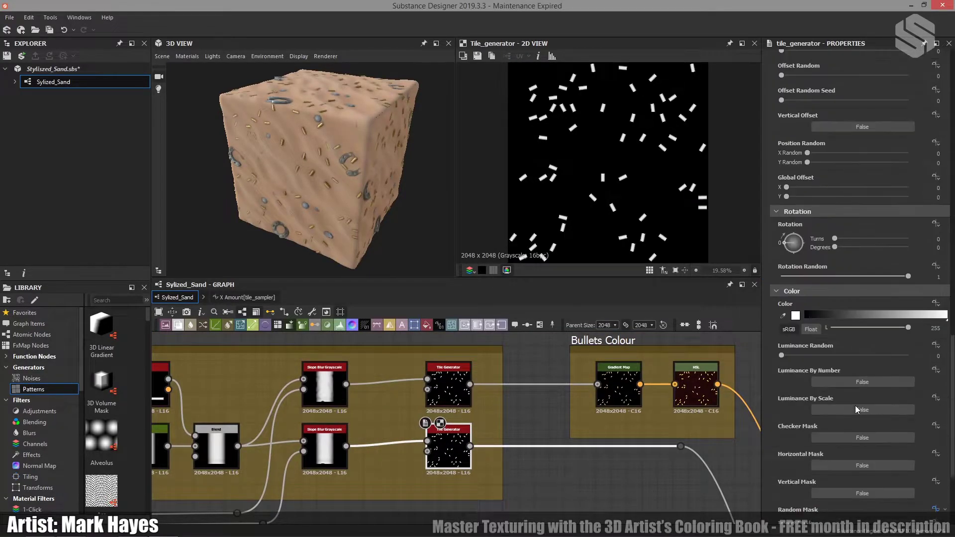
pyautogui.scroll(-2, 852, 405)
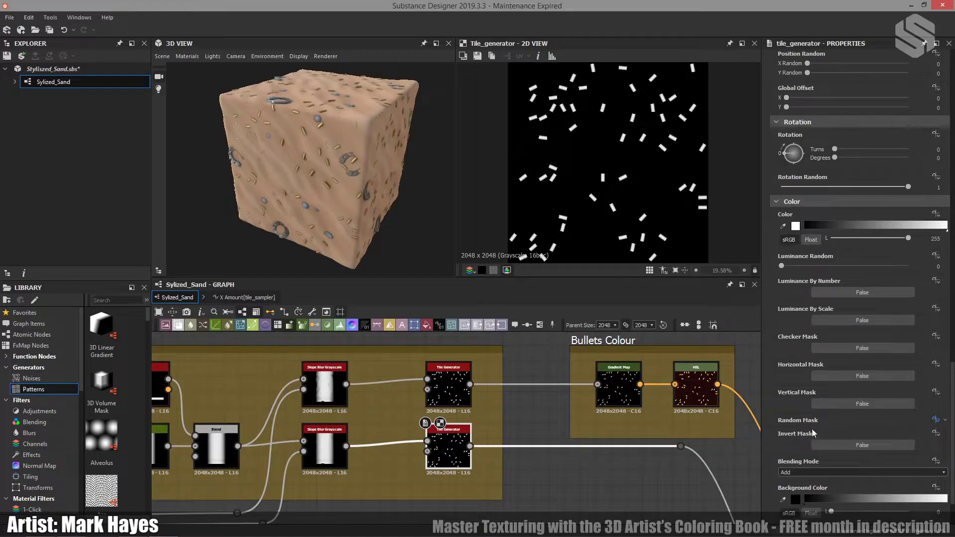
# - Inspect the function driving the Tile Generator's Random Mask, return to the main graph and show the parameter's function options
pyautogui.click(942, 421)
pyautogui.click(175, 298)
pyautogui.click(942, 421)
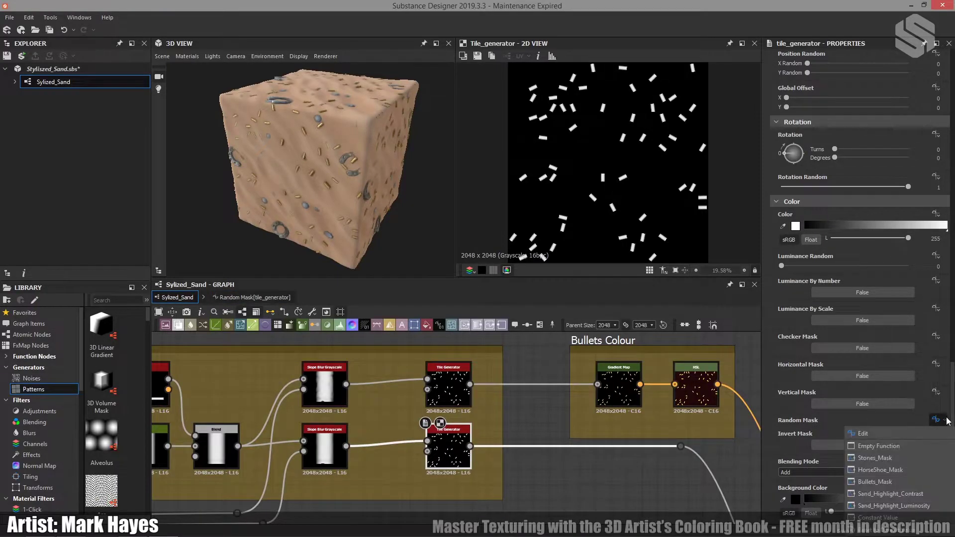
# - Drive the Random Mask of both Tile Generators in the Bullets Height frame with the Bullets_Mask input parameter
pyautogui.click(885, 483)
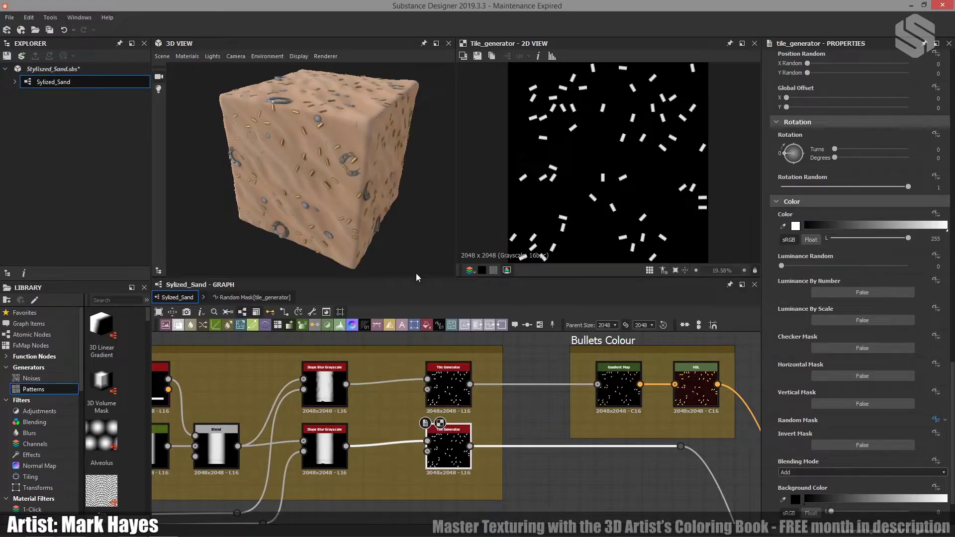
pyautogui.click(450, 396)
pyautogui.click(938, 419)
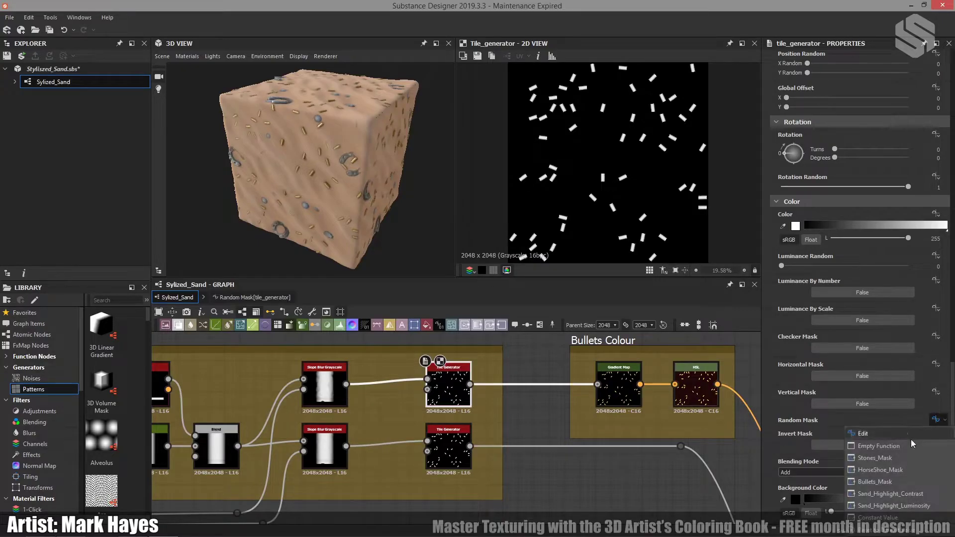
pyautogui.click(891, 482)
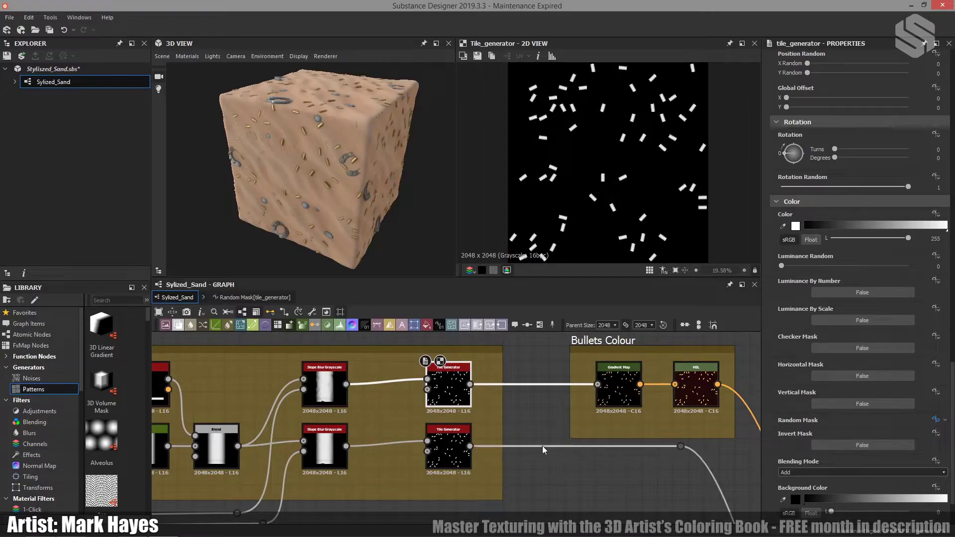
# - Adjust the default value of the graph's Stones_Mask input parameter and collapse its settings
pyautogui.scroll(-5, 539, 447)
pyautogui.scroll(-5, 529, 443)
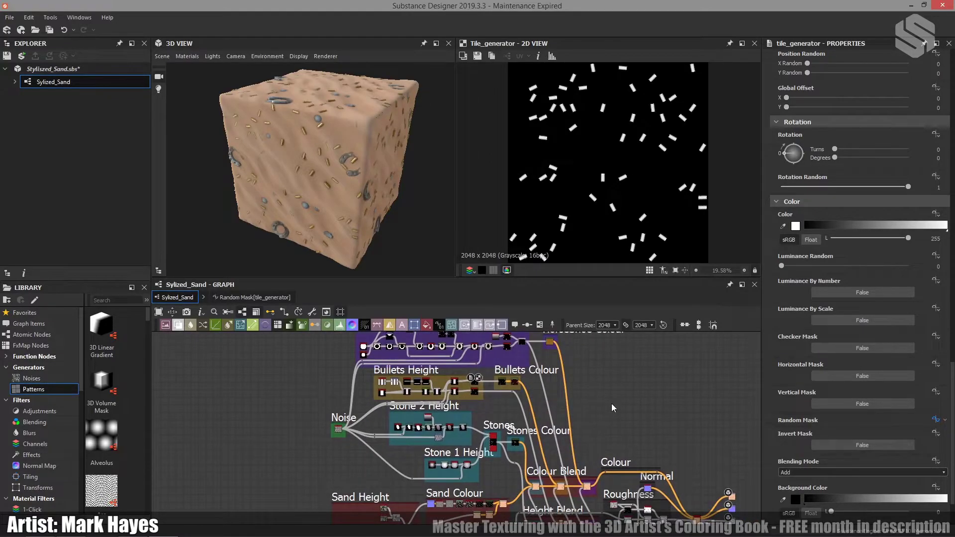
pyautogui.click(598, 410)
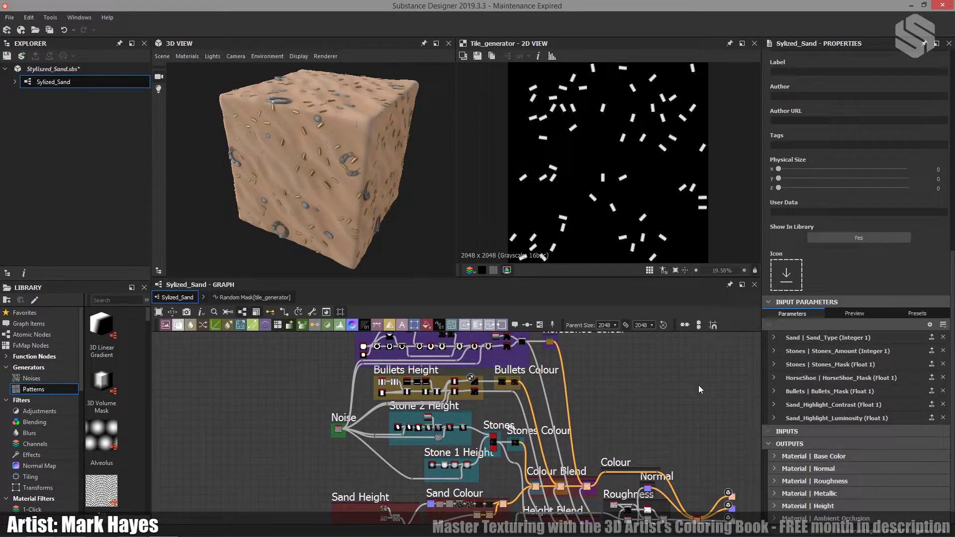
pyautogui.click(774, 365)
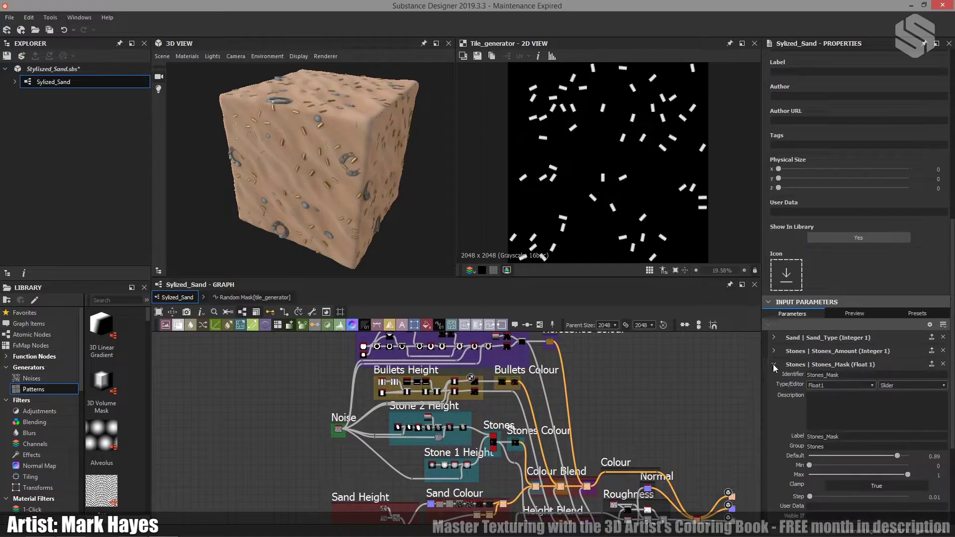
pyautogui.moveTo(897, 456)
pyautogui.mouseDown()
pyautogui.moveTo(876, 458)
pyautogui.moveTo(892, 462)
pyautogui.mouseUp()
pyautogui.click(773, 368)
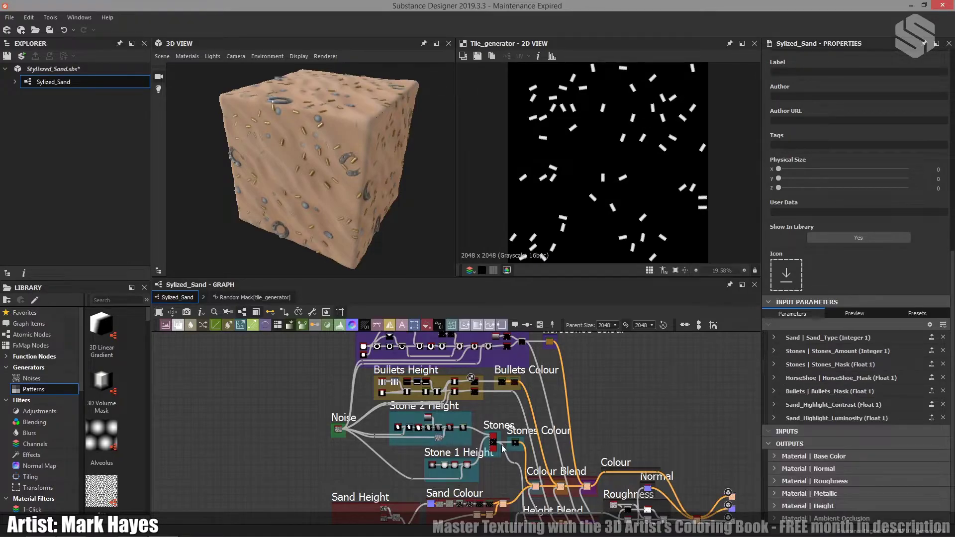
# - Preview the Tile Sampler in the Stones frame and check the function options of its X Amount and Y Amount
pyautogui.scroll(5, 502, 450)
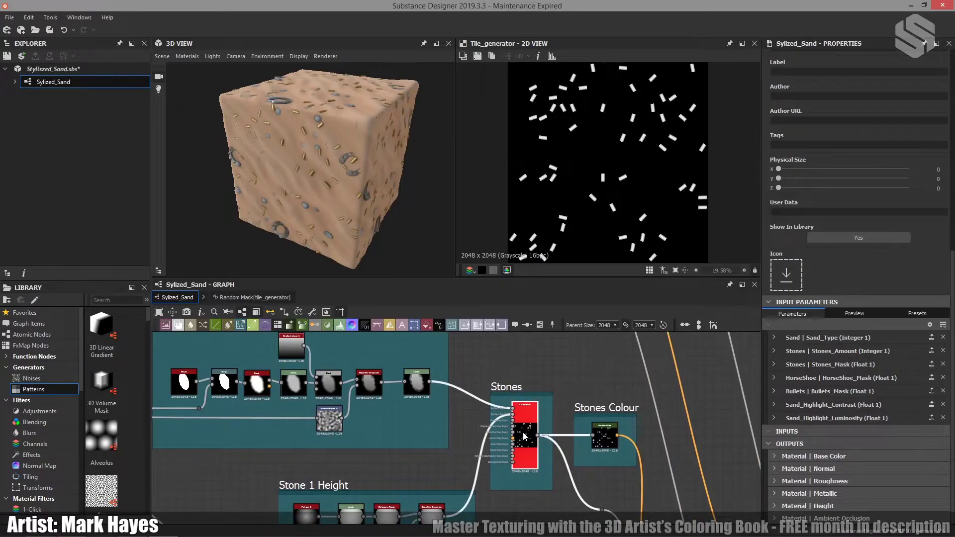
pyautogui.click(523, 437)
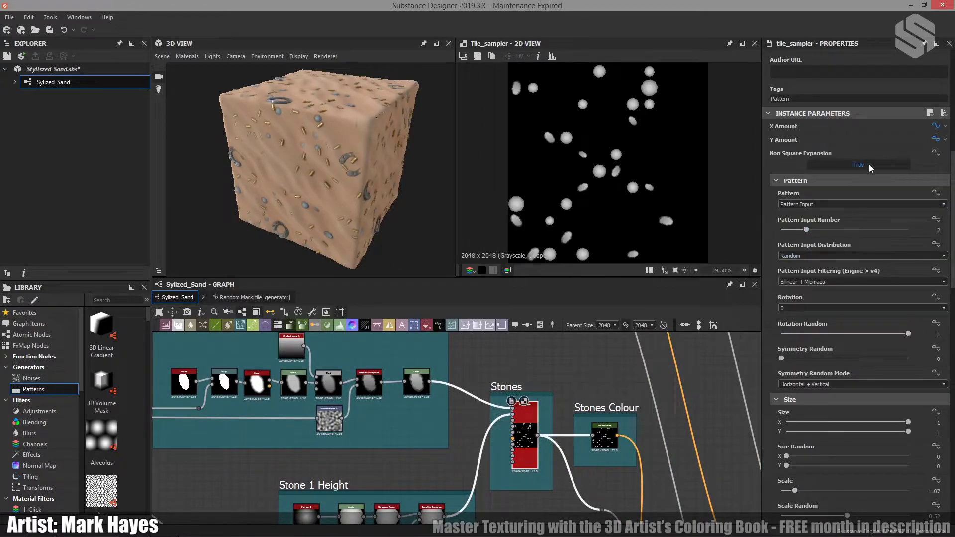
pyautogui.scroll(1, 870, 167)
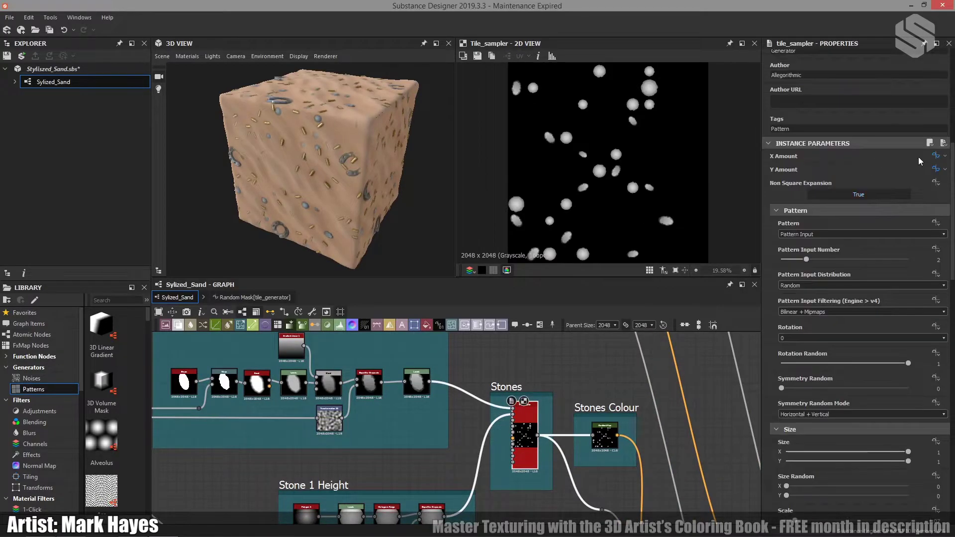
pyautogui.click(944, 156)
pyautogui.press('Escape')
pyautogui.click(946, 170)
pyautogui.press('Escape')
# - Add a new input parameter to the graph and set its type to Integer1
pyautogui.click(702, 371)
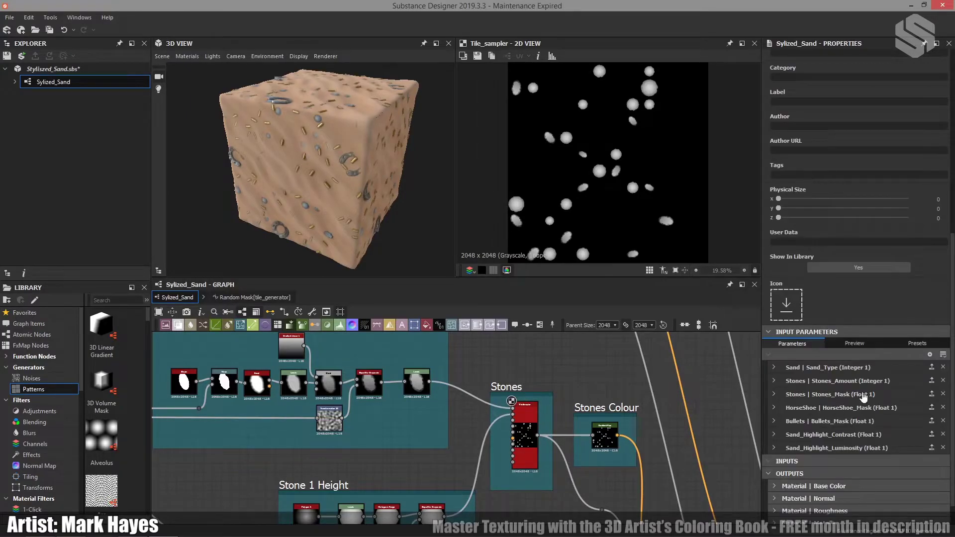
pyautogui.click(930, 355)
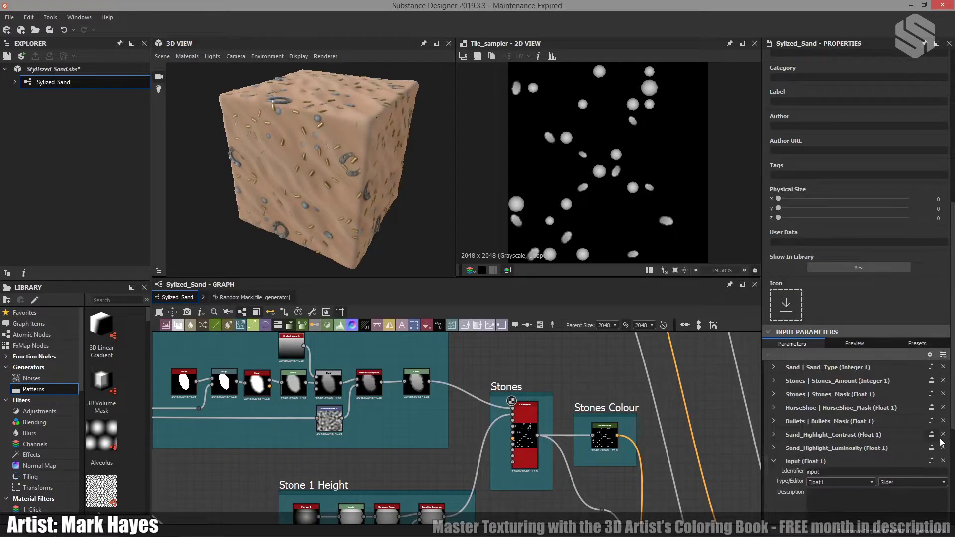
pyautogui.scroll(-1, 858, 453)
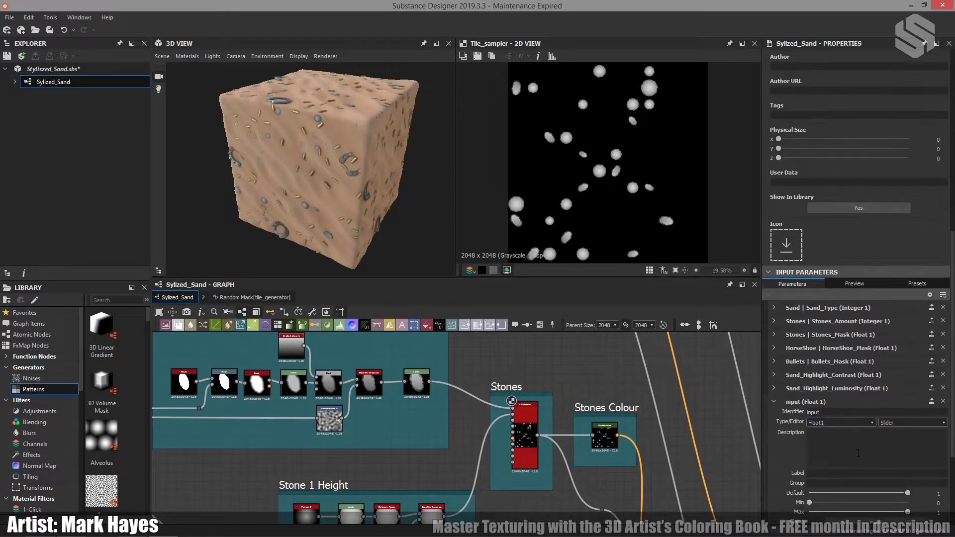
pyautogui.click(817, 424)
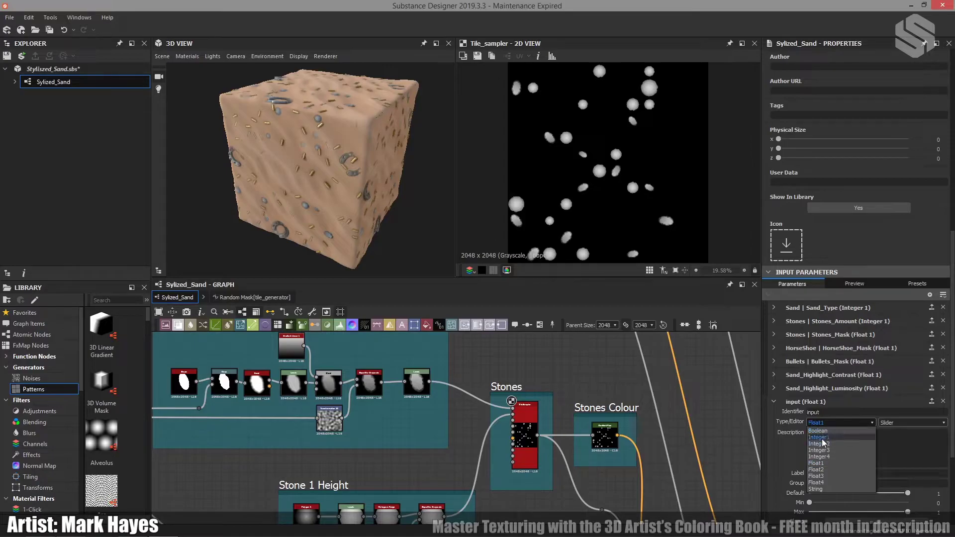
pyautogui.click(823, 441)
pyautogui.click(822, 403)
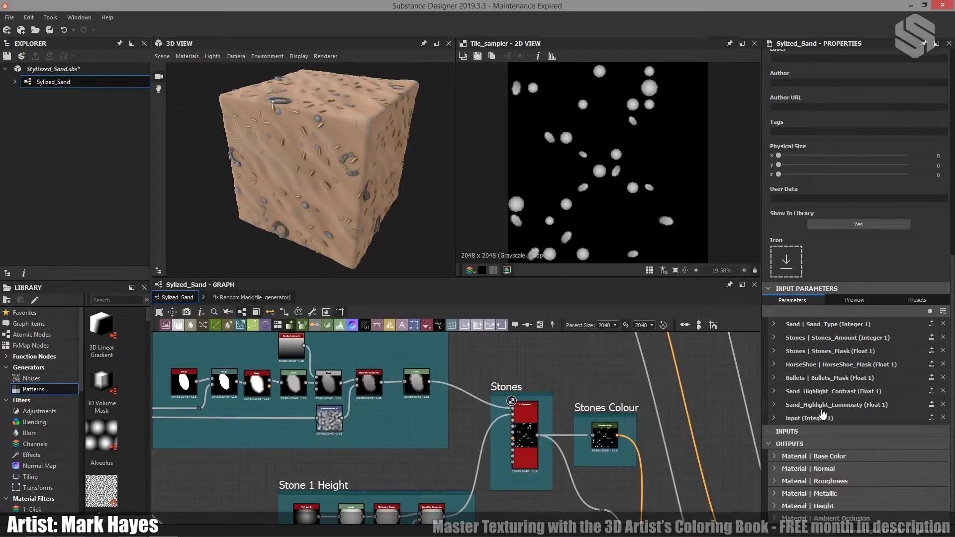
# - Set the new integer input parameter's identifier to stones_number
pyautogui.click(820, 418)
pyautogui.doubleClick(825, 427)
pyautogui.write('s')
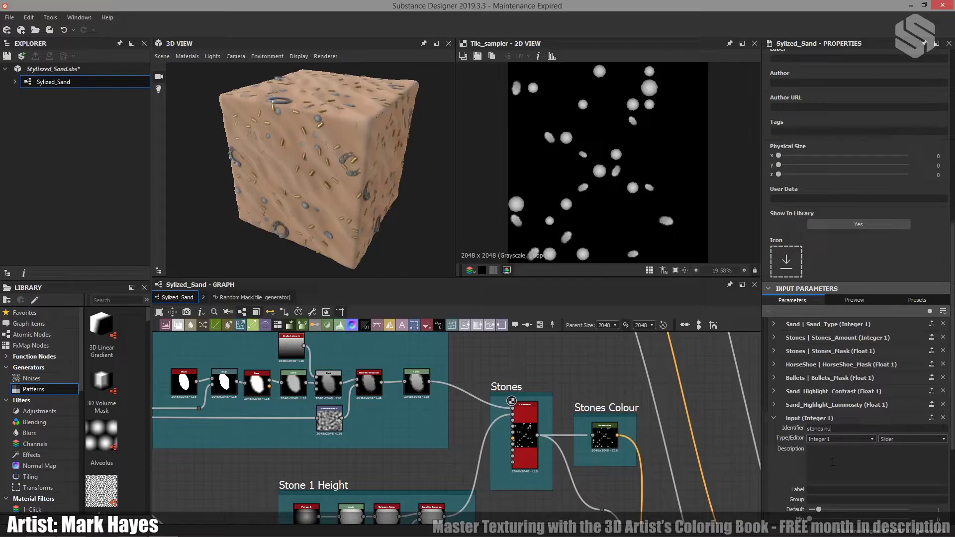
pyautogui.write('tones_number')
pyautogui.press('Return')
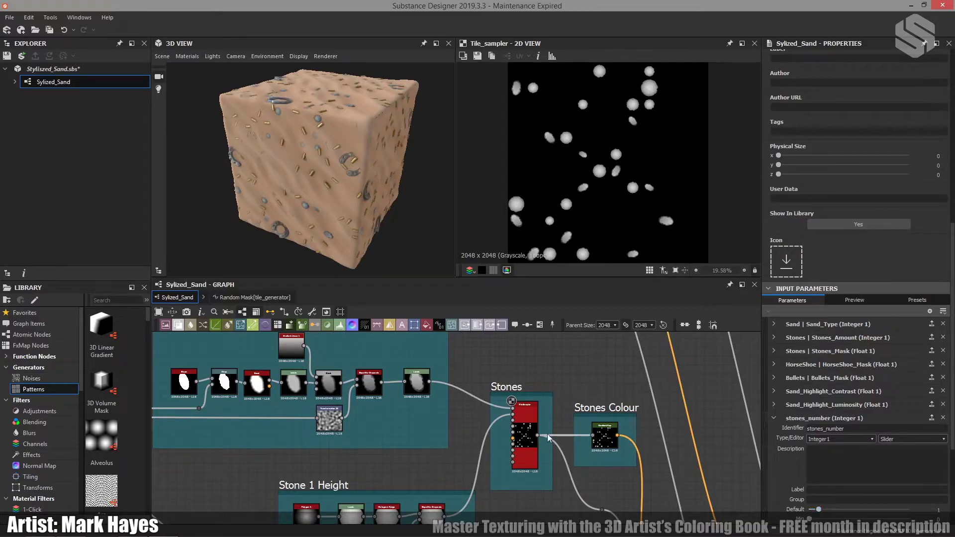
# - Drive the Stones Tile Sampler's X Amount and Y Amount with stones_number and return to the main graph
pyautogui.moveTo(533, 437); pyautogui.dragTo(583, 448, button='middle')
pyautogui.click(582, 444)
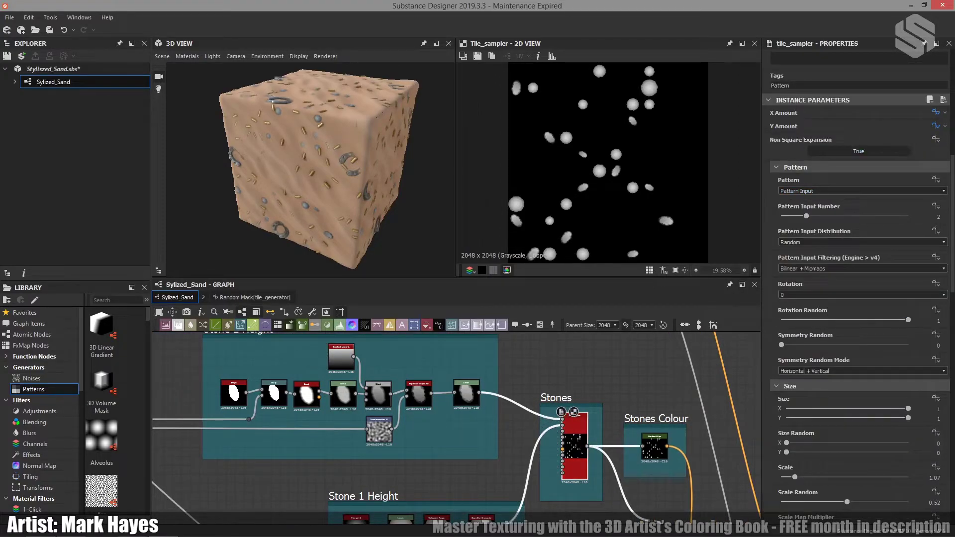
pyautogui.click(945, 114)
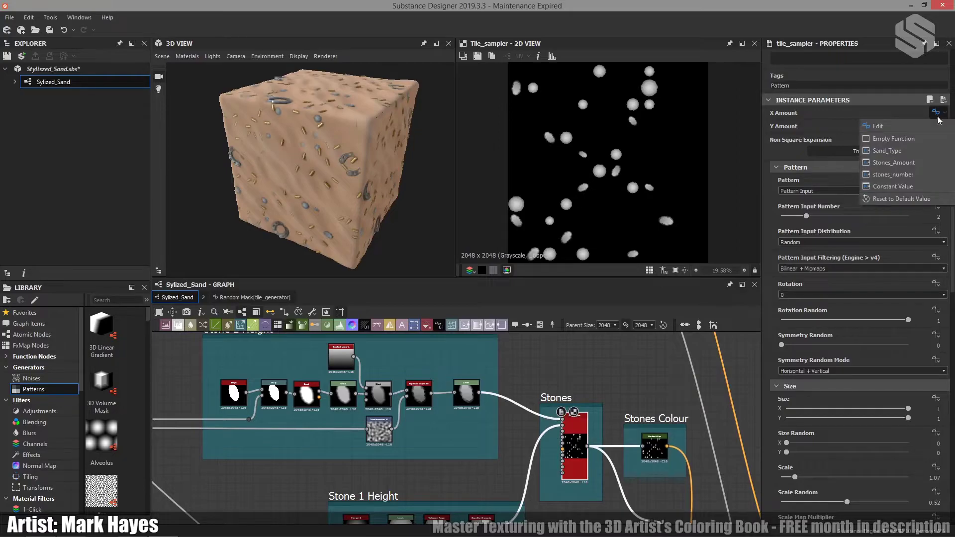
pyautogui.click(896, 176)
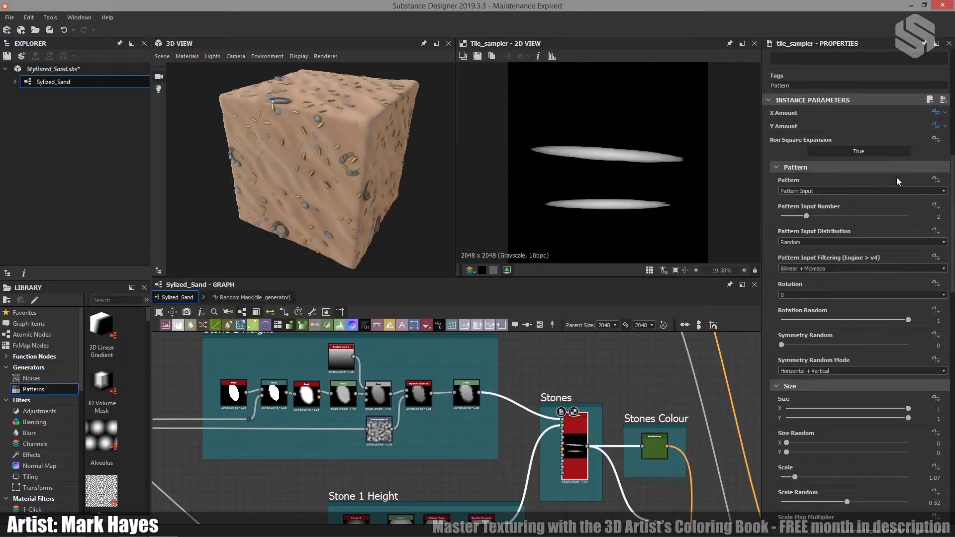
pyautogui.click(935, 126)
pyautogui.click(944, 126)
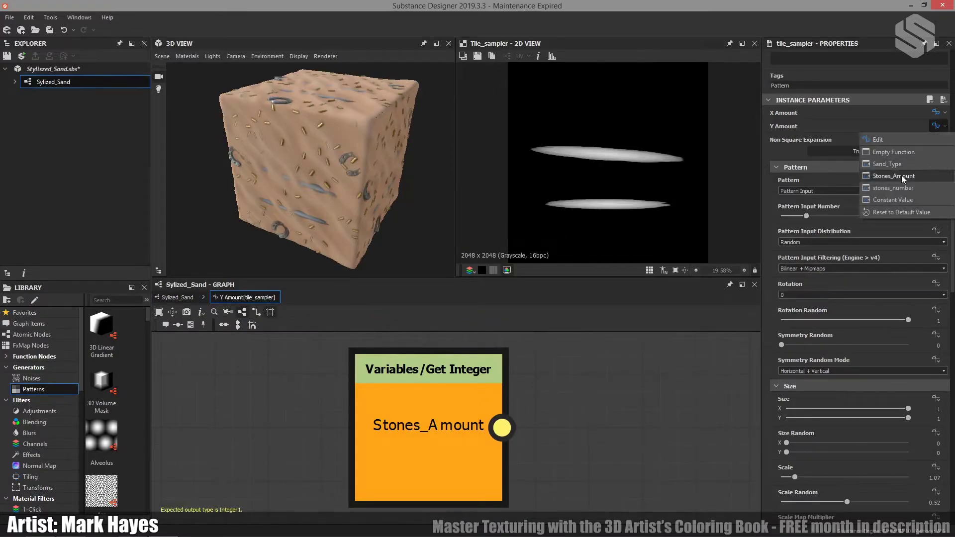
pyautogui.click(898, 188)
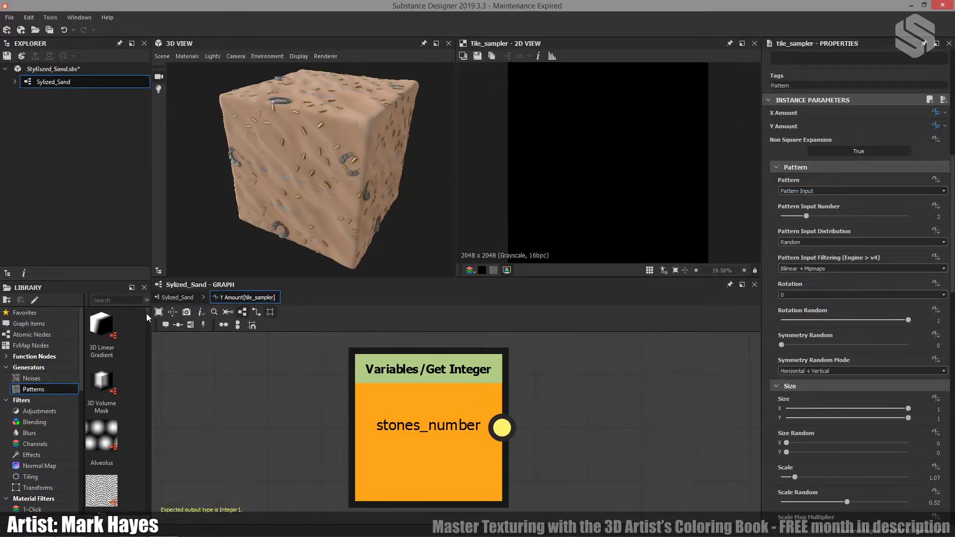
pyautogui.click(177, 297)
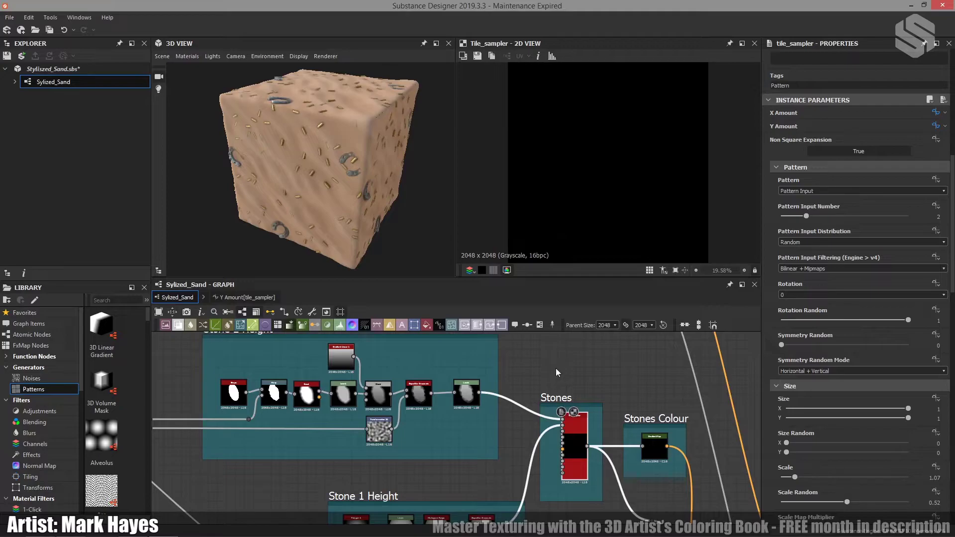
# - Set the default of the graph's stones_number input parameter to 8
pyautogui.click(745, 411)
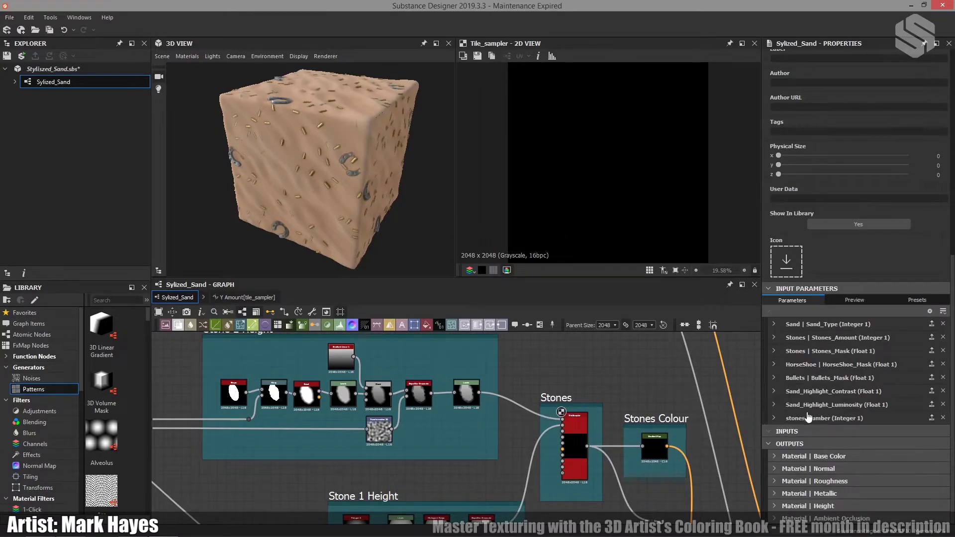
pyautogui.click(774, 418)
pyautogui.moveTo(819, 507); pyautogui.dragTo(889, 510)
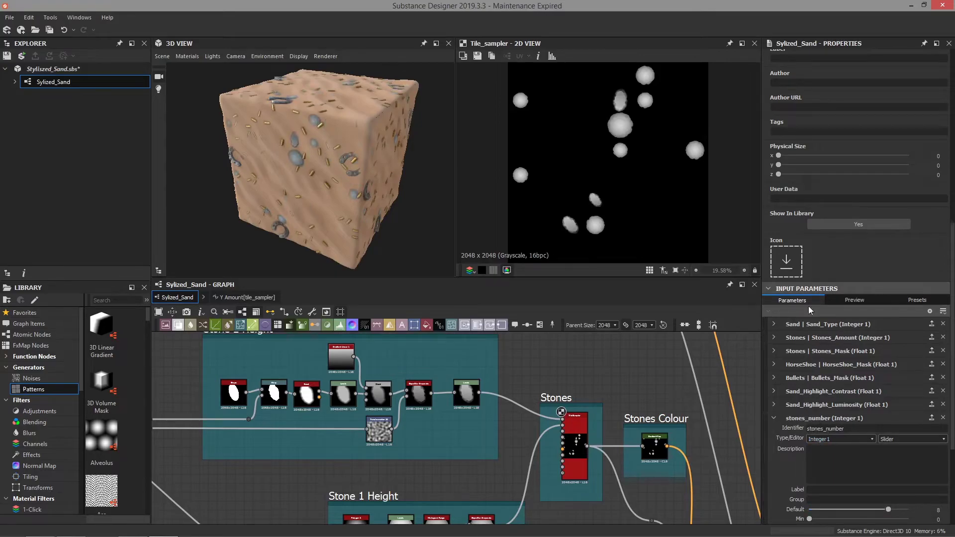
# - Review the Stones_Amount parameter's settings and reassign the Stones Tile Sampler's X Amount and Y Amount to Stones_Amount
pyautogui.click(775, 337)
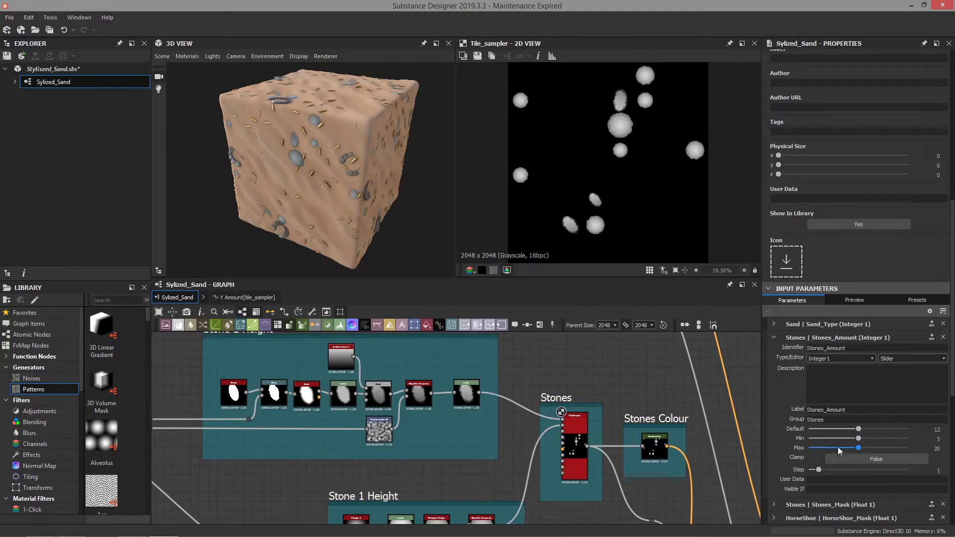
pyautogui.click(578, 440)
pyautogui.click(945, 121)
pyautogui.click(891, 162)
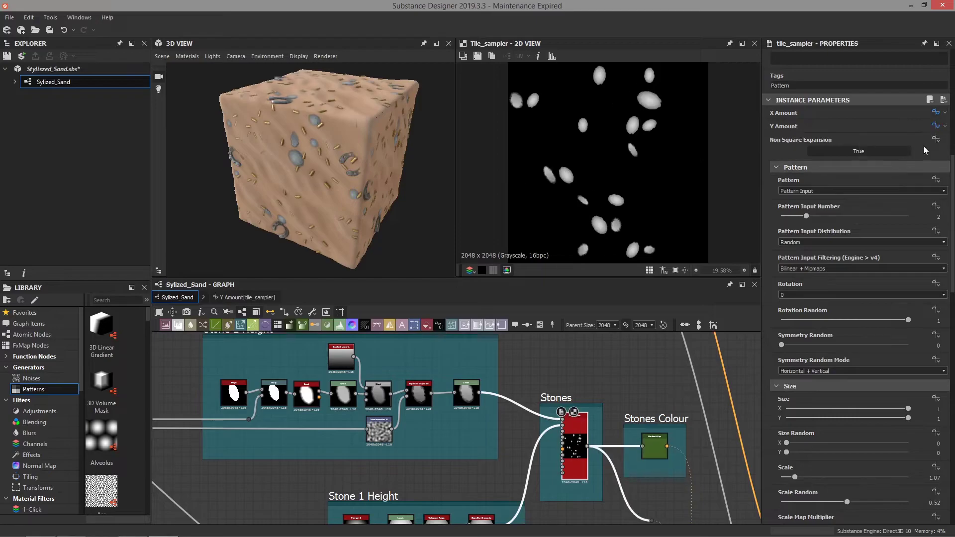
pyautogui.click(945, 126)
pyautogui.click(886, 180)
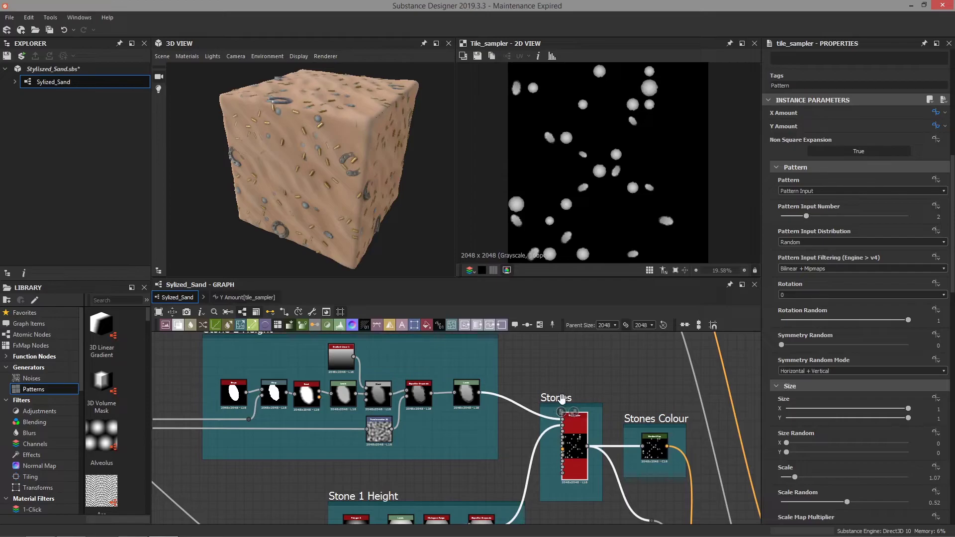
# - Show the graph's input parameters and inspect the scattered stones, bullets and horseshoes up close on the 3D cube
pyautogui.scroll(-3, 586, 424)
pyautogui.scroll(-3, 586, 424)
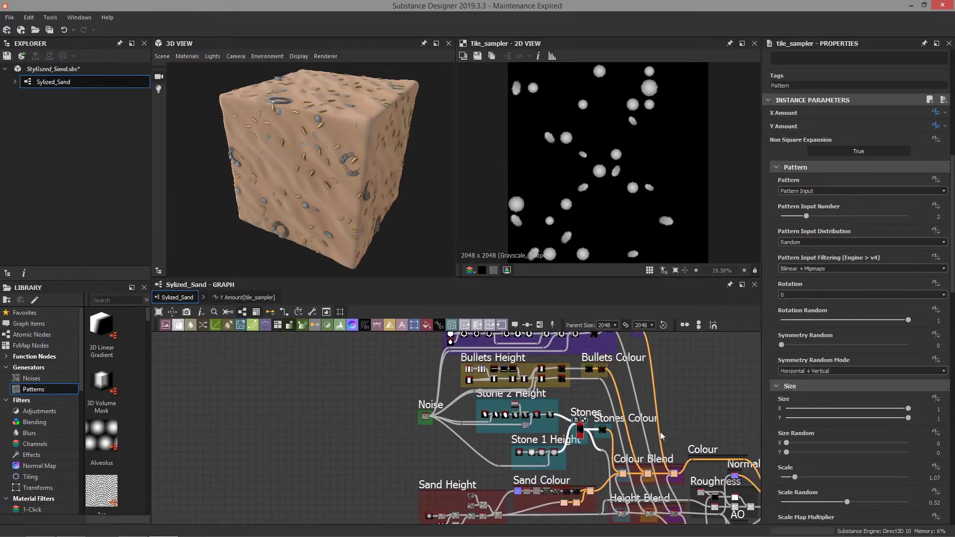
pyautogui.click(688, 398)
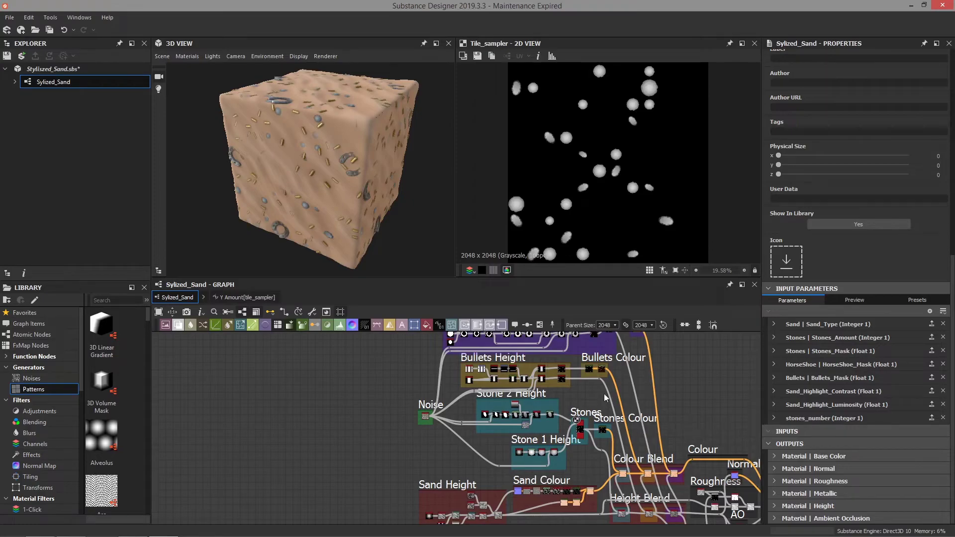
pyautogui.moveTo(335, 181); pyautogui.dragTo(335, 178)
pyautogui.scroll(5, 372, 149)
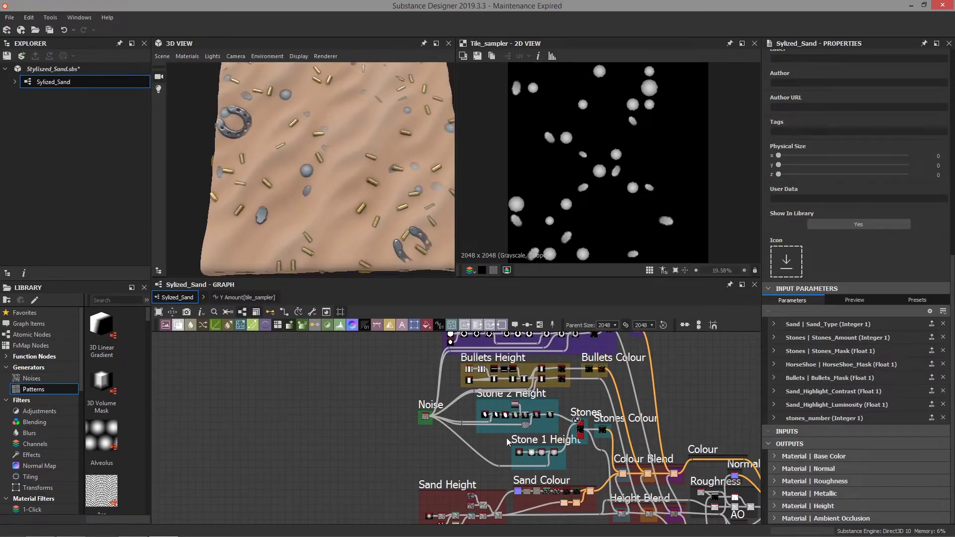
# - Preview the Splatter node in the Sand Height frame and examine its parameters, including the function-driven Grid Number
pyautogui.scroll(1, 492, 455)
pyautogui.scroll(3, 393, 446)
pyautogui.moveTo(393, 446); pyautogui.dragTo(393, 415, button='middle')
pyautogui.scroll(3, 398, 428)
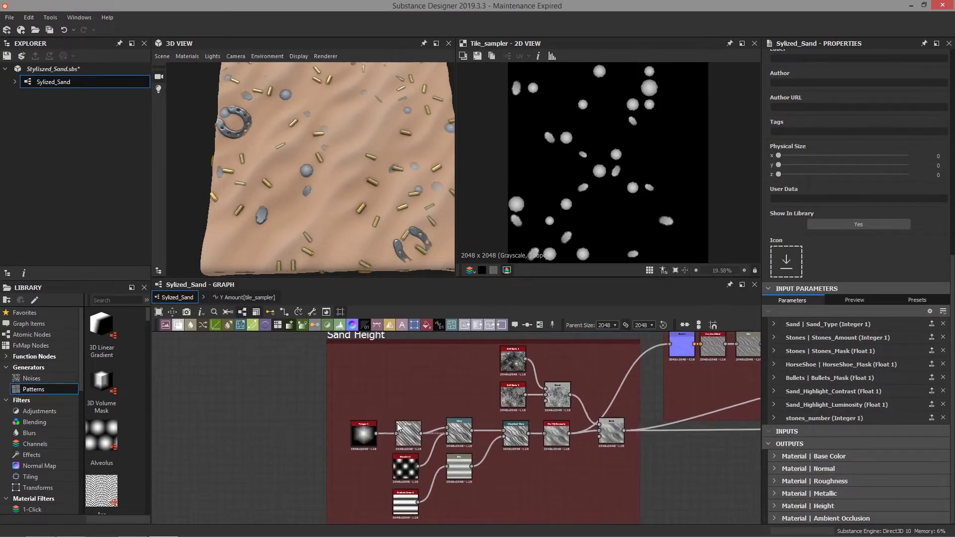
pyautogui.scroll(1, 398, 427)
pyautogui.doubleClick(401, 429)
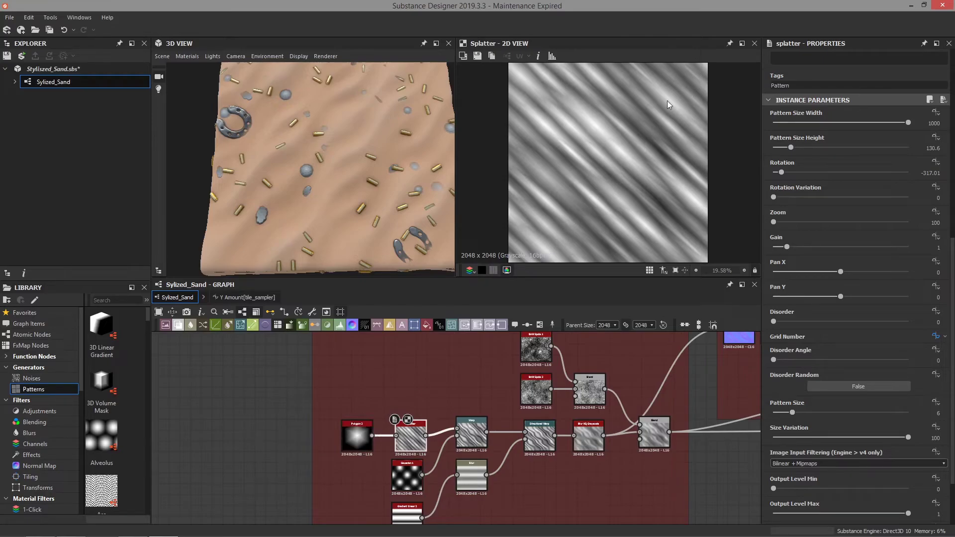
# - Set the default of the graph's Sand_Type input parameter to 5 and inspect the sand surface on the 3D cube
pyautogui.click(228, 409)
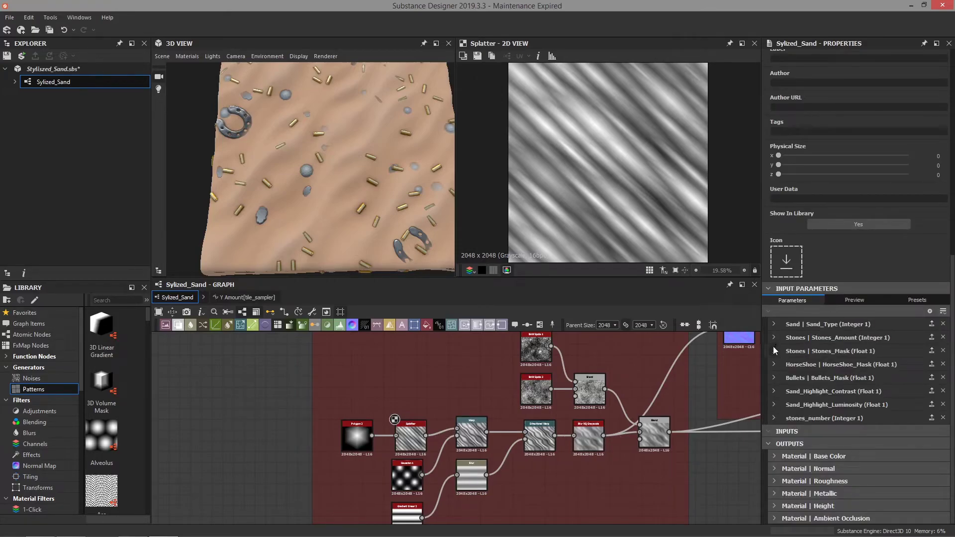
pyautogui.click(773, 324)
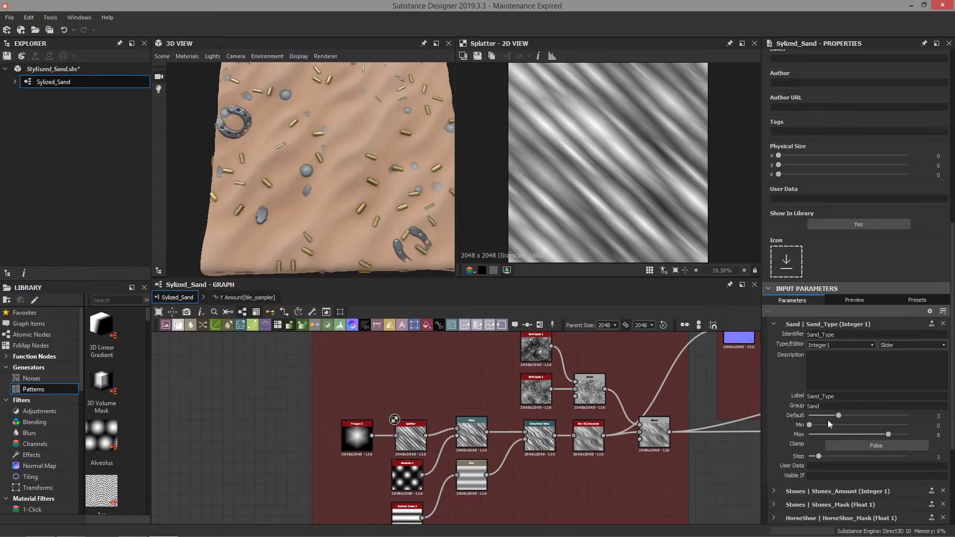
pyautogui.moveTo(840, 415); pyautogui.dragTo(861, 417)
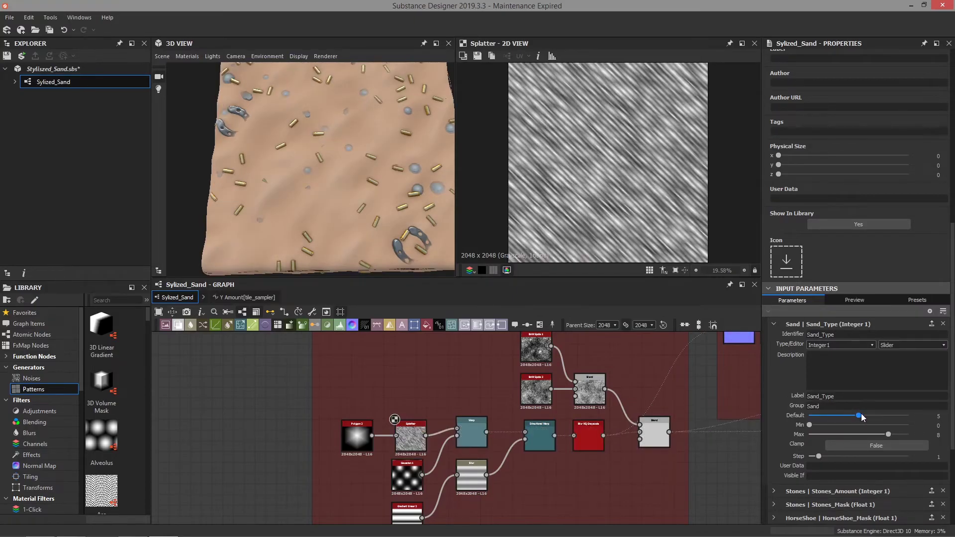
pyautogui.moveTo(413, 249); pyautogui.dragTo(324, 219)
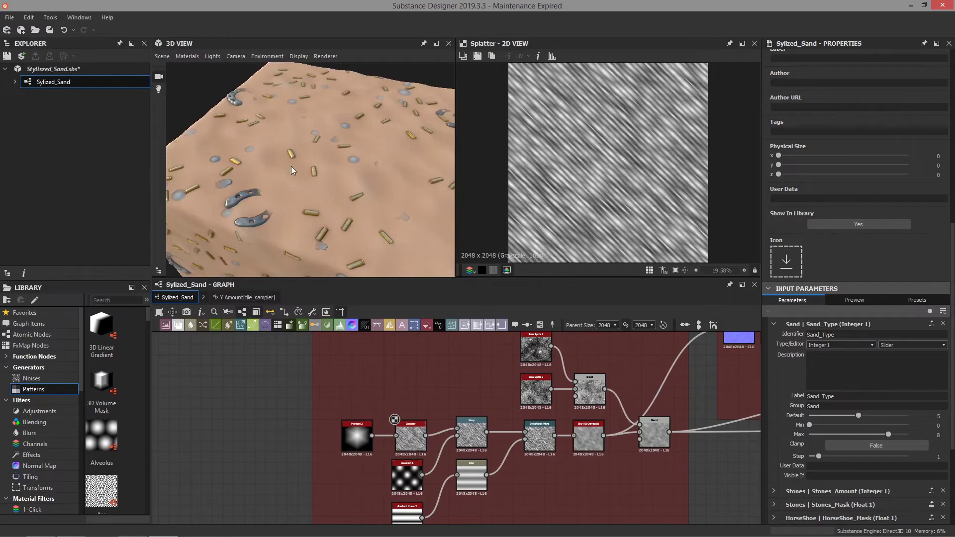
pyautogui.click(774, 324)
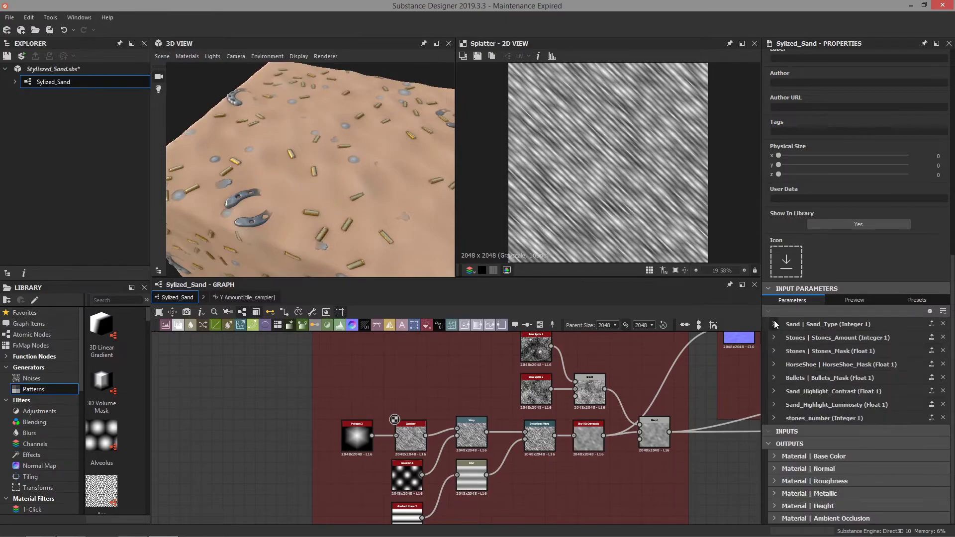
# - Set the default of the Sand_Highlight_Luminosity input parameter to 0.33 and inspect the sand colour on the whole cube
pyautogui.click(773, 405)
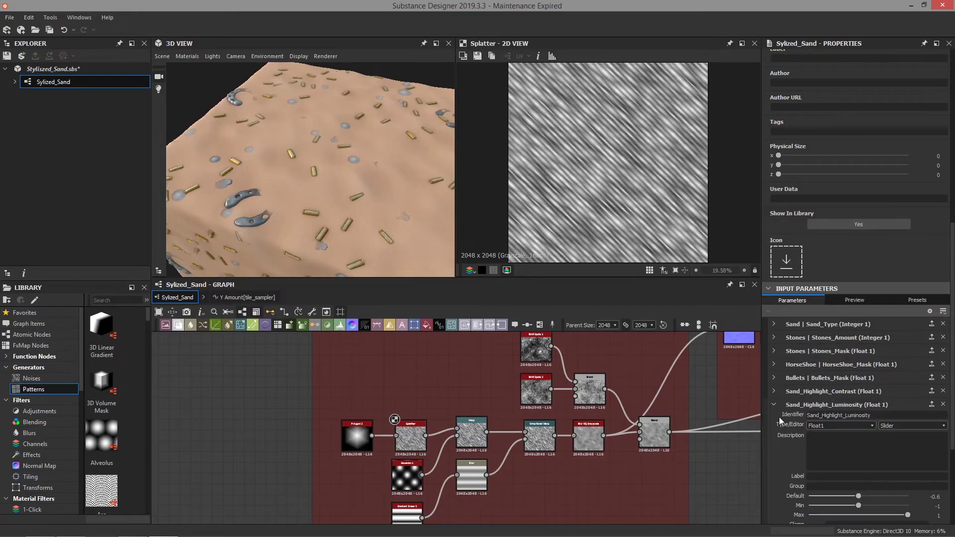
pyautogui.moveTo(332, 180)
pyautogui.mouseDown()
pyautogui.moveTo(357, 192)
pyautogui.moveTo(327, 188)
pyautogui.mouseUp()
pyautogui.moveTo(858, 497); pyautogui.dragTo(865, 496)
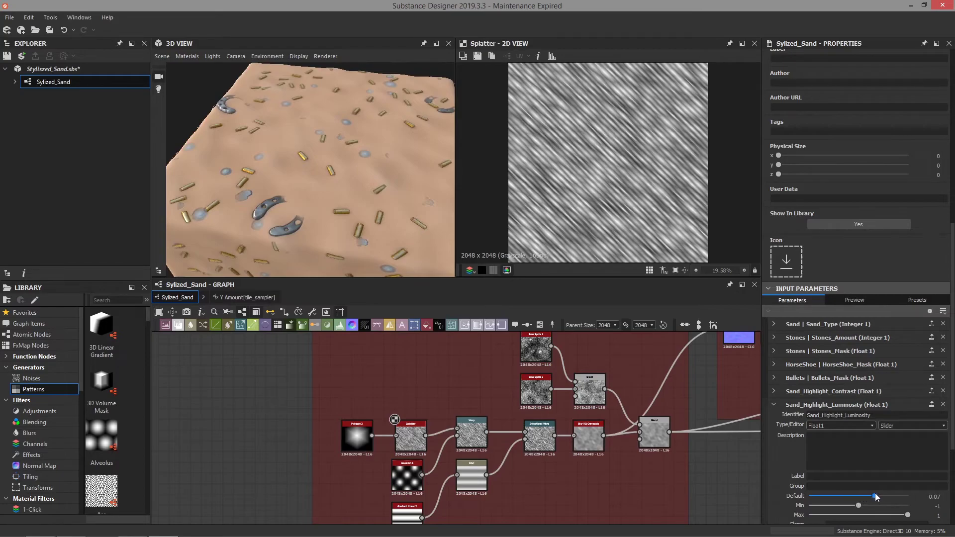
pyautogui.moveTo(877, 496); pyautogui.dragTo(888, 495)
pyautogui.moveTo(353, 177); pyautogui.dragTo(423, 182)
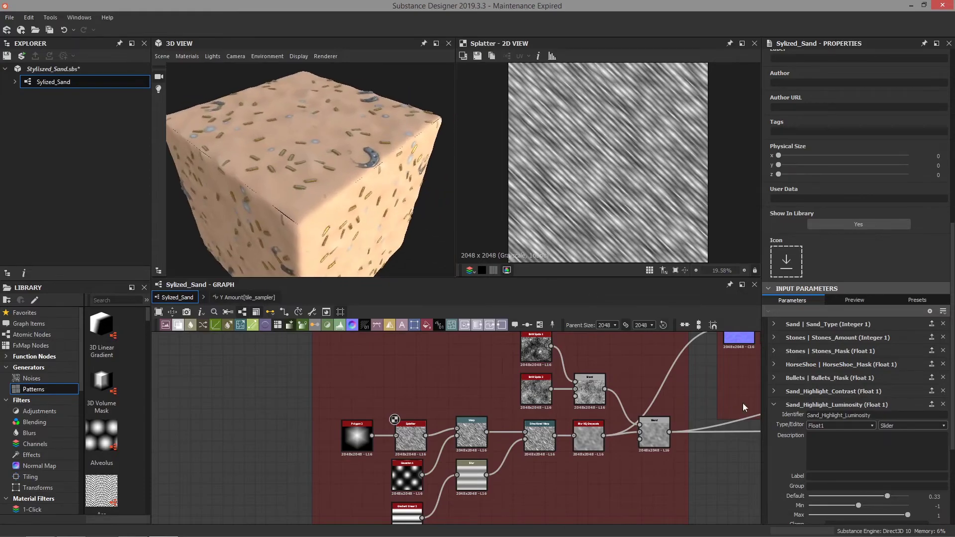
# - Set the Sand_Type parameter's default to 3 and collapse the settings of the expanded input parameters
pyautogui.click(774, 324)
pyautogui.moveTo(859, 415); pyautogui.dragTo(841, 413)
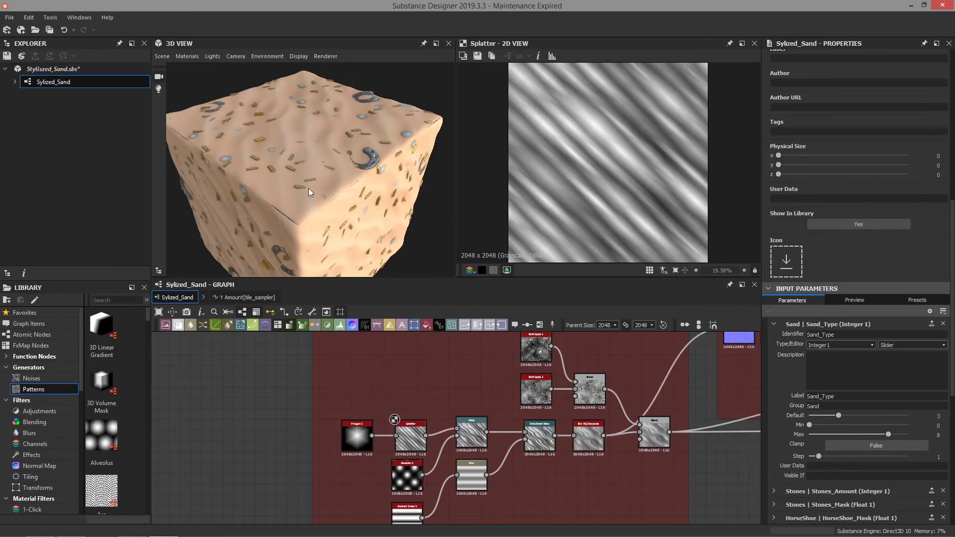
pyautogui.click(774, 324)
pyautogui.scroll(-2, 670, 415)
pyautogui.click(775, 404)
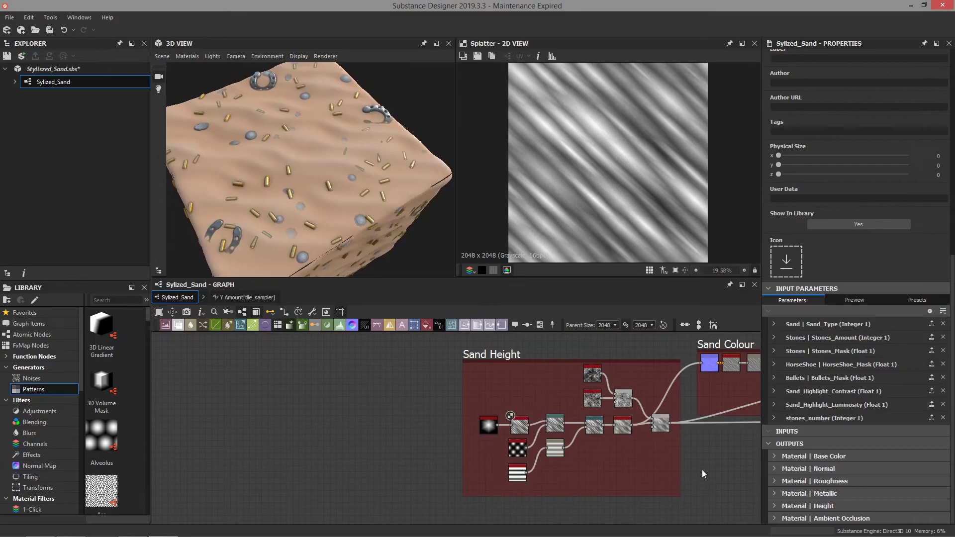
# - Show the complete node graph, from the noise and height frames through to the material outputs
pyautogui.scroll(-3, 706, 448)
pyautogui.moveTo(700, 435); pyautogui.dragTo(499, 402, button='middle')
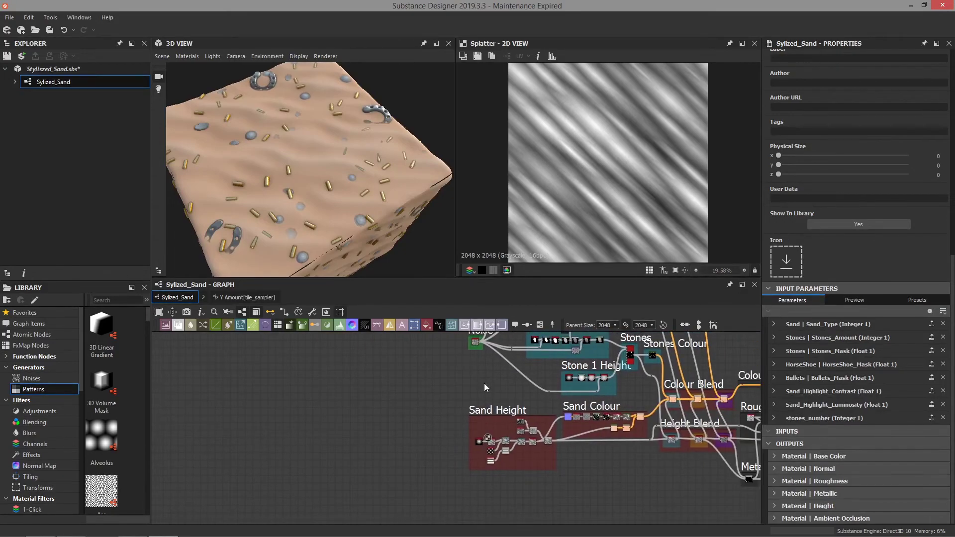
pyautogui.press('f')
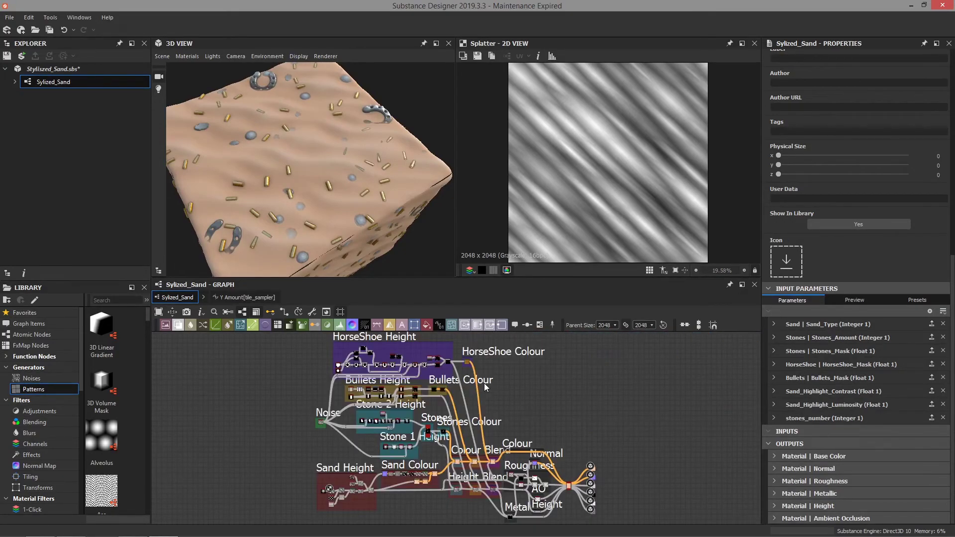